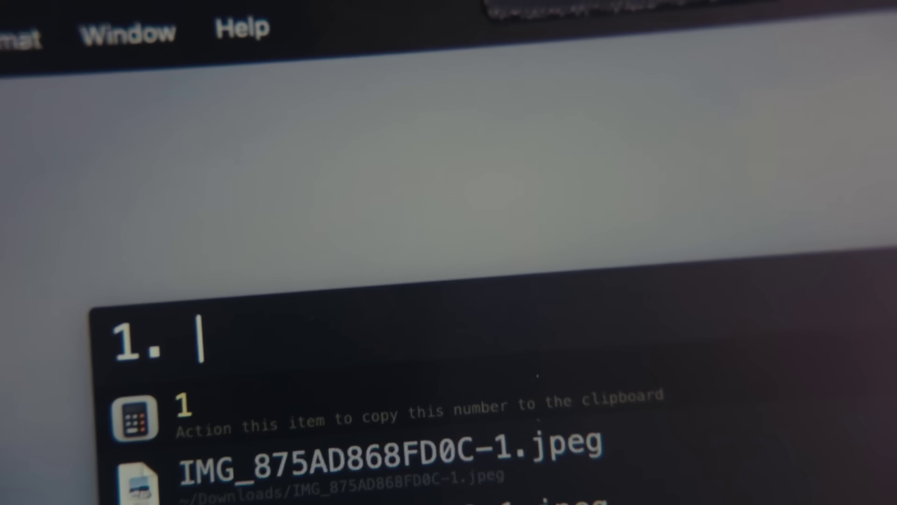
Confirm youtube.com is blocked, then add a Wednesday 3:30–6:15 pm slot to the silence schedule
{"action": "type", "text": "so"}
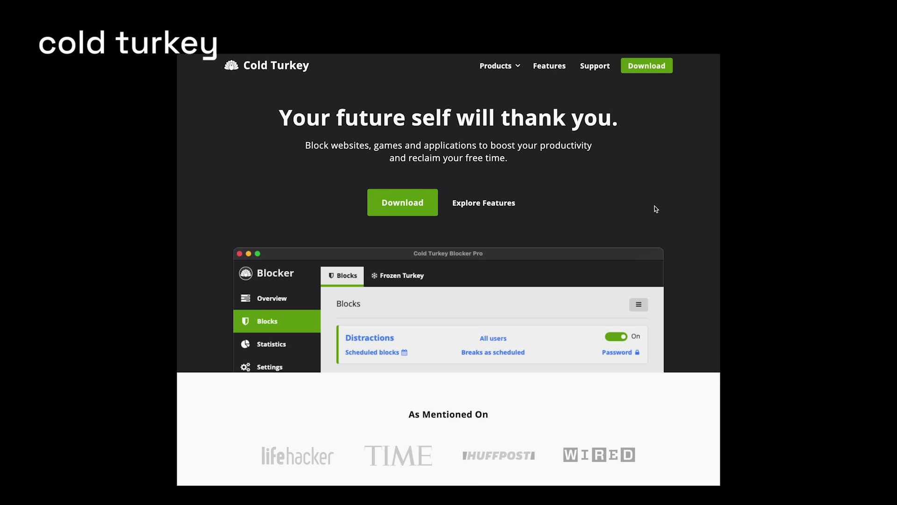
{"action": "scroll", "coordinate": [656, 210], "scroll_direction": "down", "scroll_amount": 10}
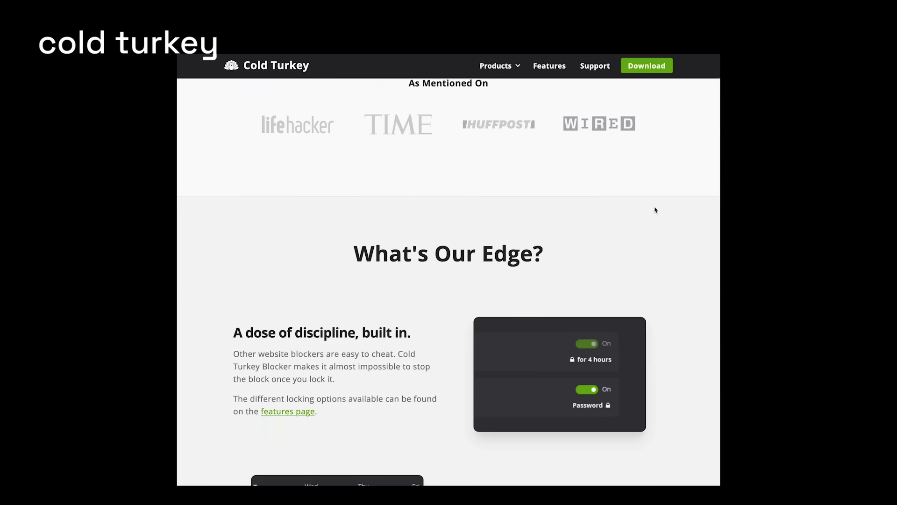
{"action": "scroll", "coordinate": [656, 210], "scroll_direction": "down", "scroll_amount": 10}
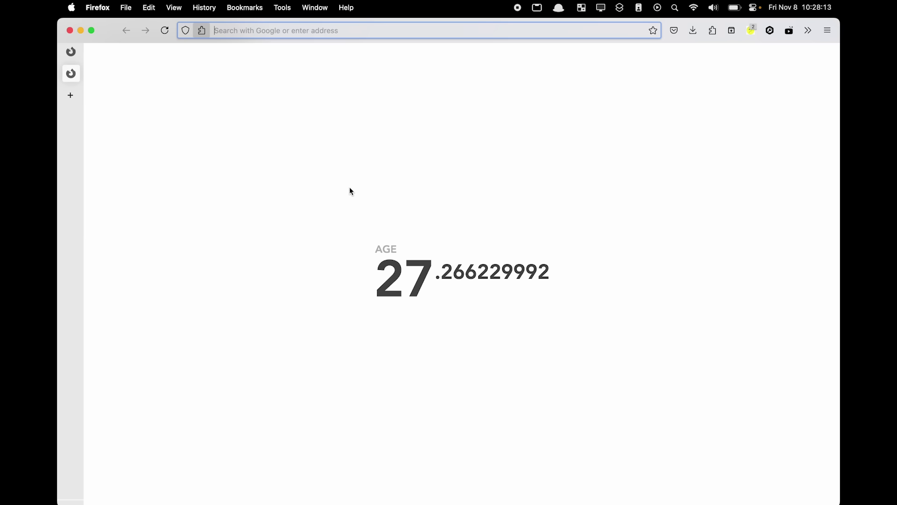
{"action": "type", "text": "youtube.com/"}
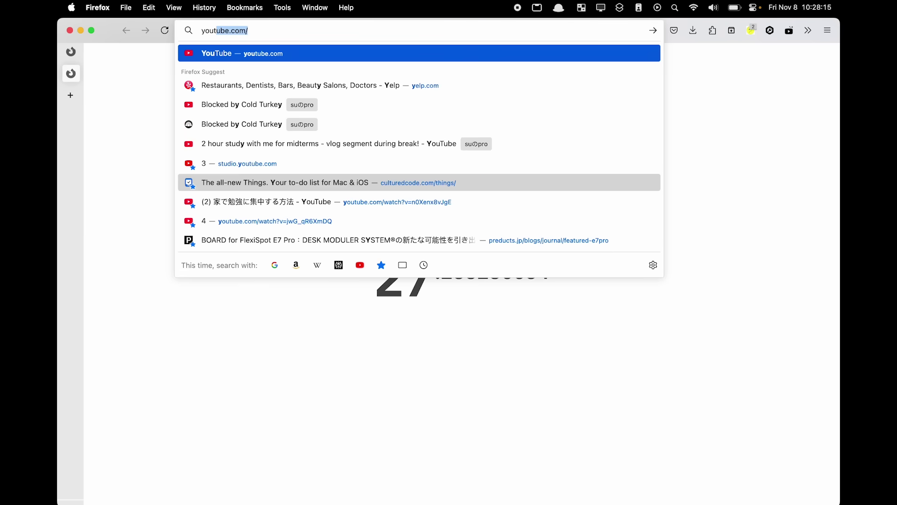
{"action": "key", "text": "Return"}
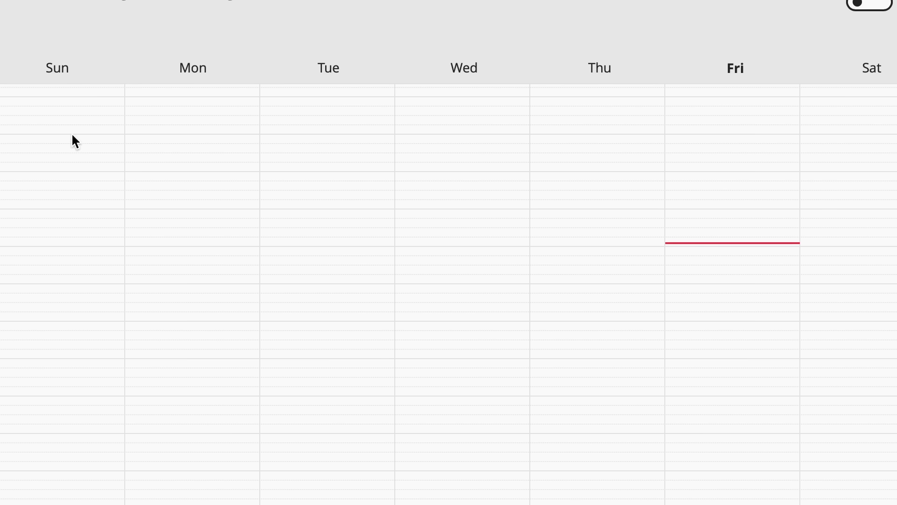
{"action": "left_click_drag", "start_coordinate": [492, 243], "coordinate": [496, 321]}
{"action": "left_click", "coordinate": [659, 344]}
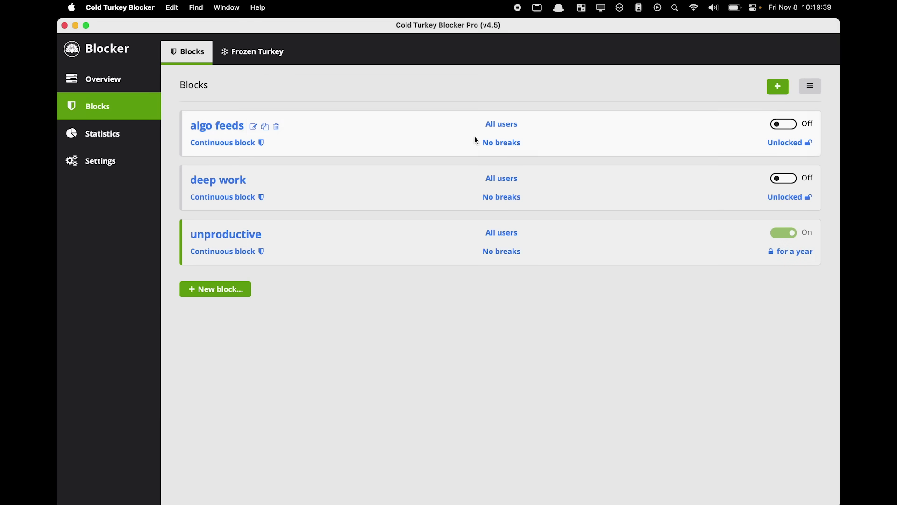
Show the algo feeds block's sites: facebook, instagram, linkedin, reddit, tiktok, x.com/home, youtube
{"action": "mouse_move", "coordinate": [300, 138]}
{"action": "mouse_move", "coordinate": [255, 247]}
{"action": "mouse_move", "coordinate": [230, 186]}
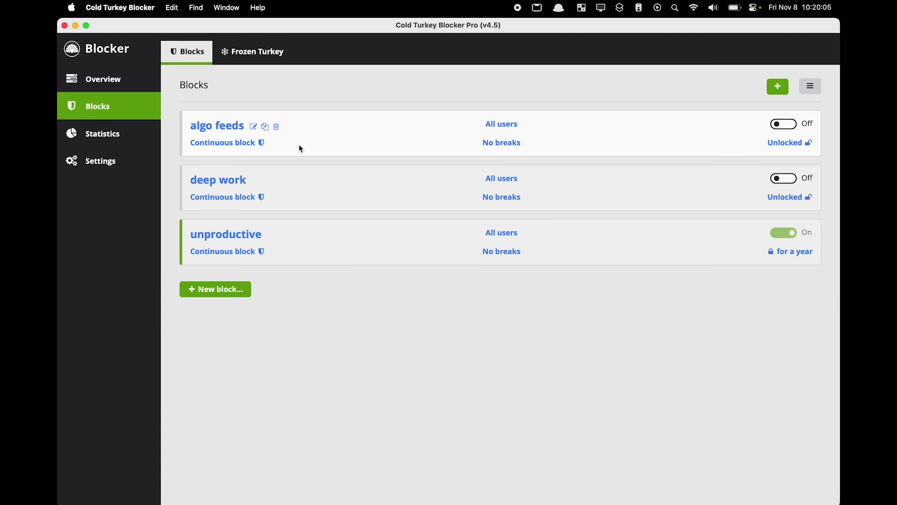
{"action": "left_click", "coordinate": [302, 149]}
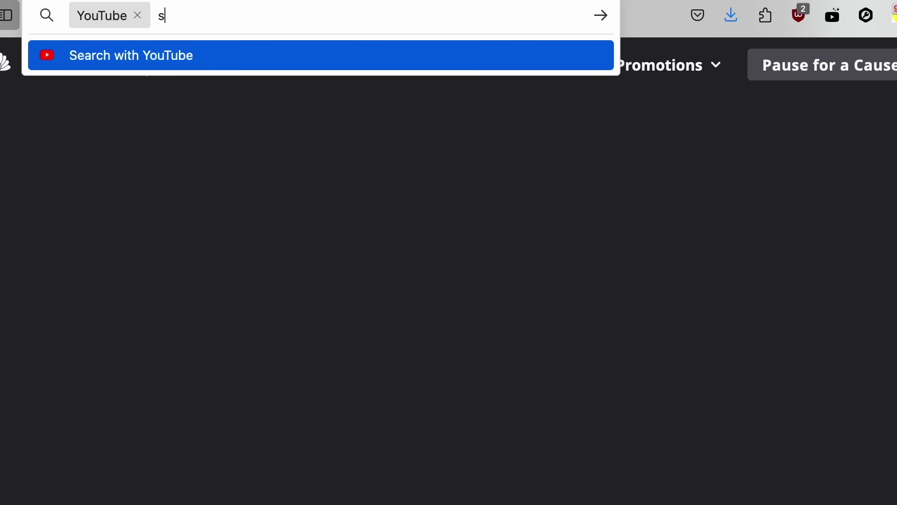
Search YouTube for 'stanford lecture' and scroll through the Stanford channel and lecture results
{"action": "type", "text": "tanford lectu"}
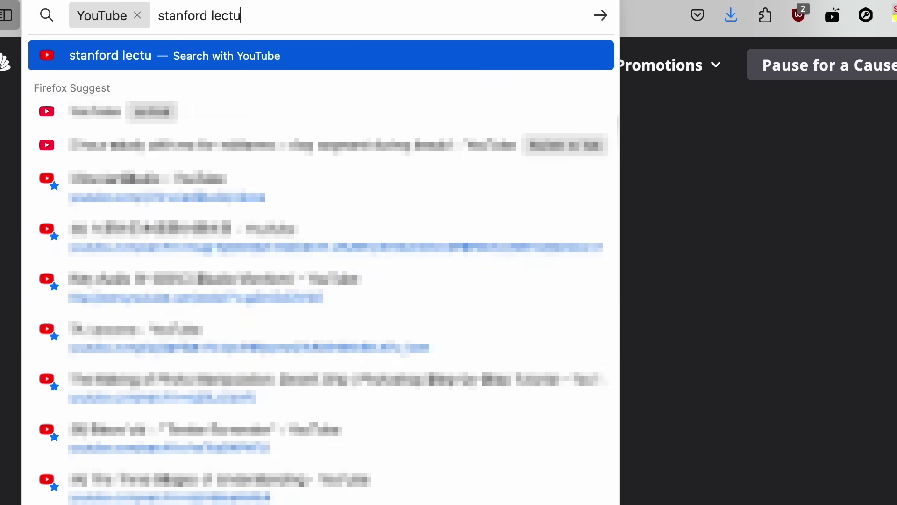
{"action": "type", "text": "re"}
{"action": "key", "text": "Return"}
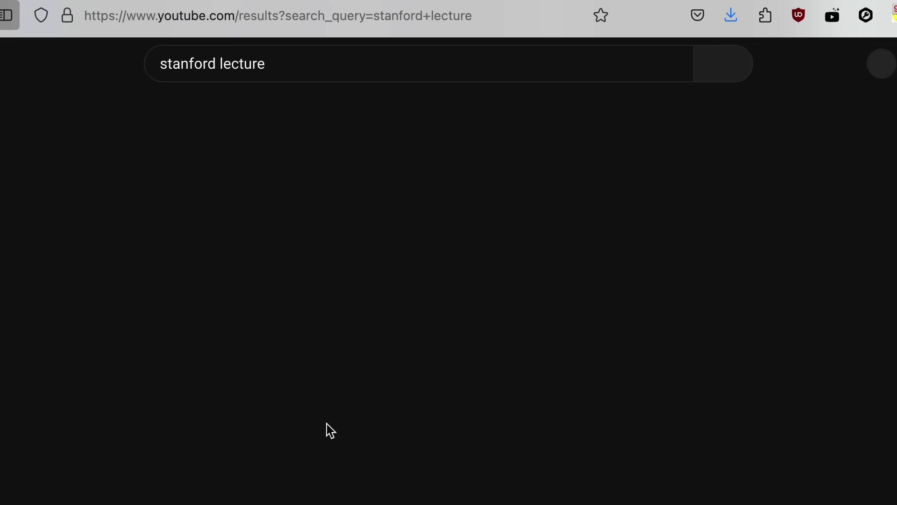
{"action": "scroll", "coordinate": [366, 483], "scroll_direction": "down", "scroll_amount": 10}
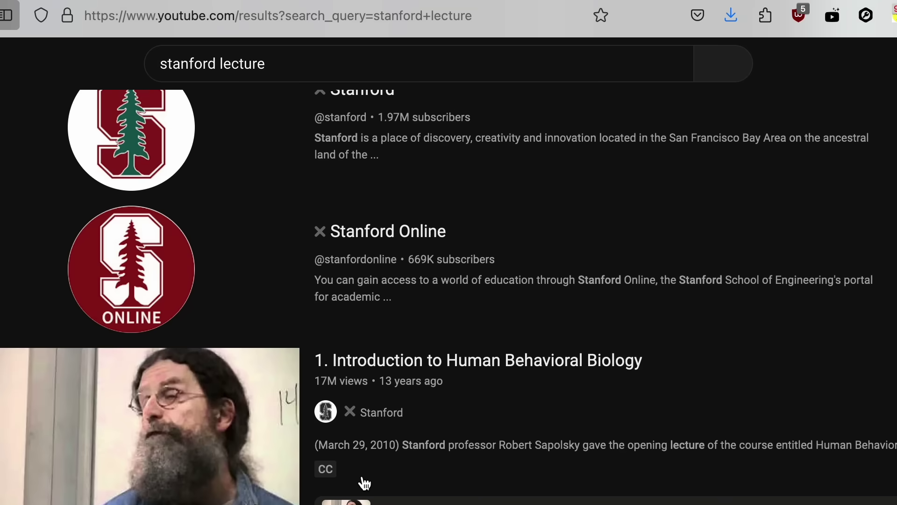
{"action": "scroll", "coordinate": [365, 484], "scroll_direction": "down", "scroll_amount": 3}
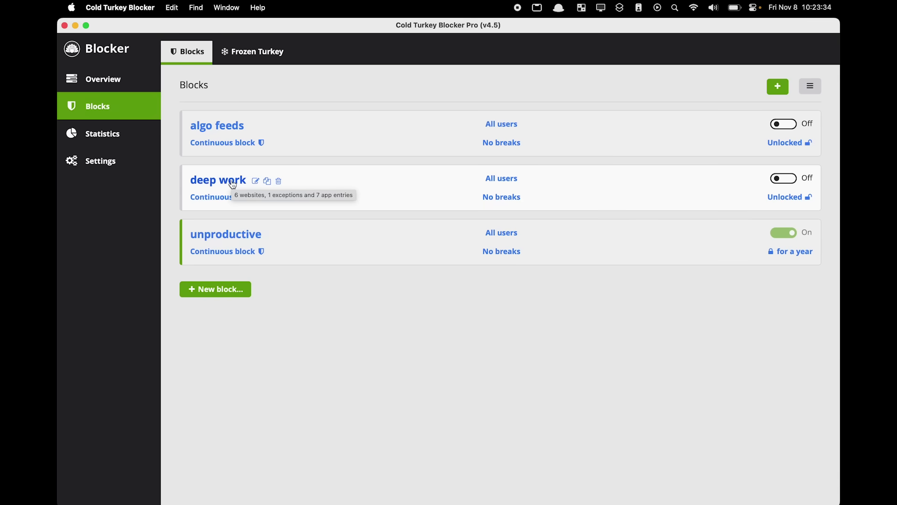
{"action": "left_click", "coordinate": [234, 185]}
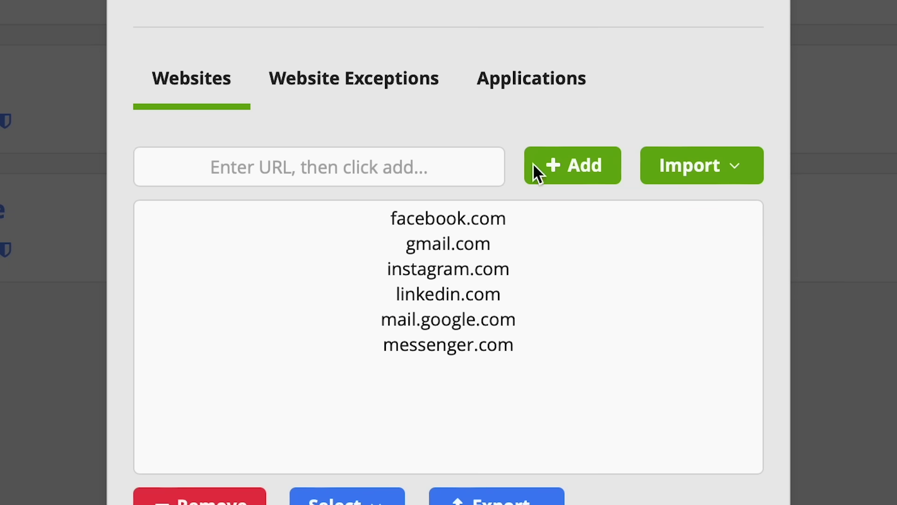
{"action": "key", "text": "Escape"}
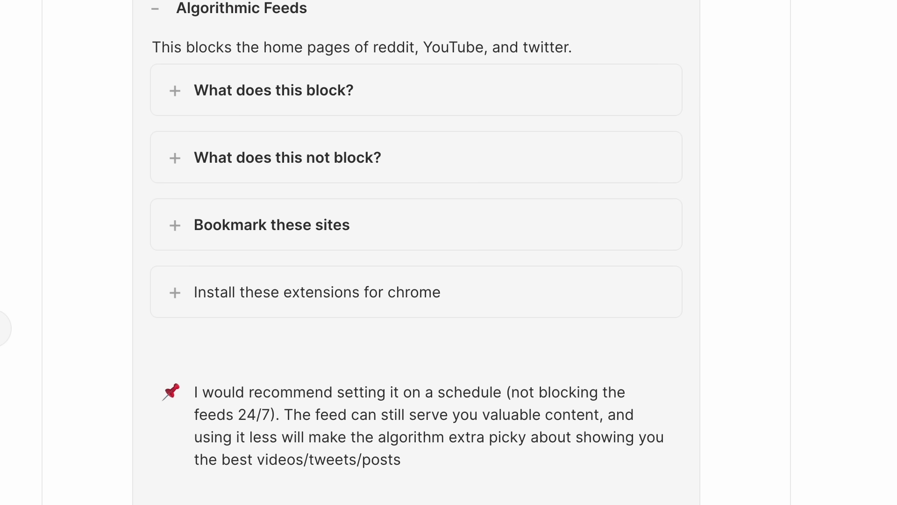
{"action": "scroll", "coordinate": [416, 253], "scroll_direction": "down", "scroll_amount": 5}
{"action": "scroll", "coordinate": [416, 253], "scroll_direction": "down", "scroll_amount": 3}
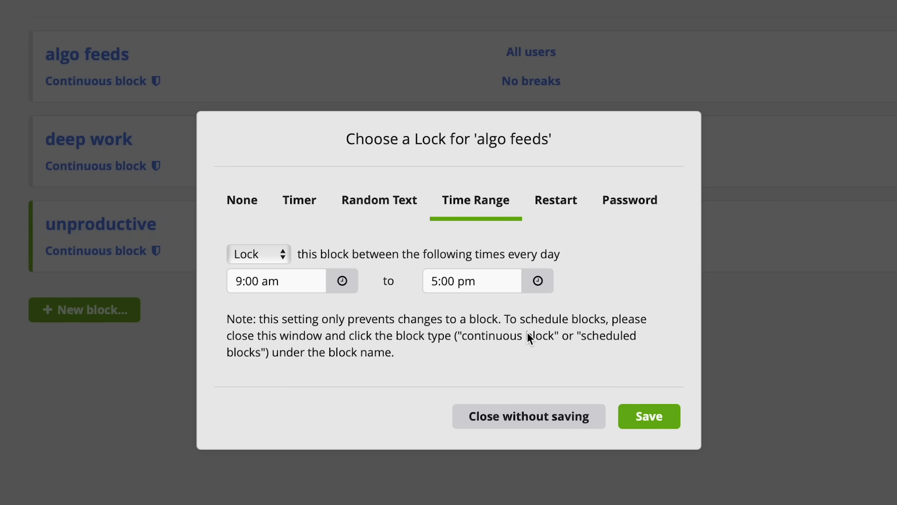
{"action": "left_click", "coordinate": [641, 205]}
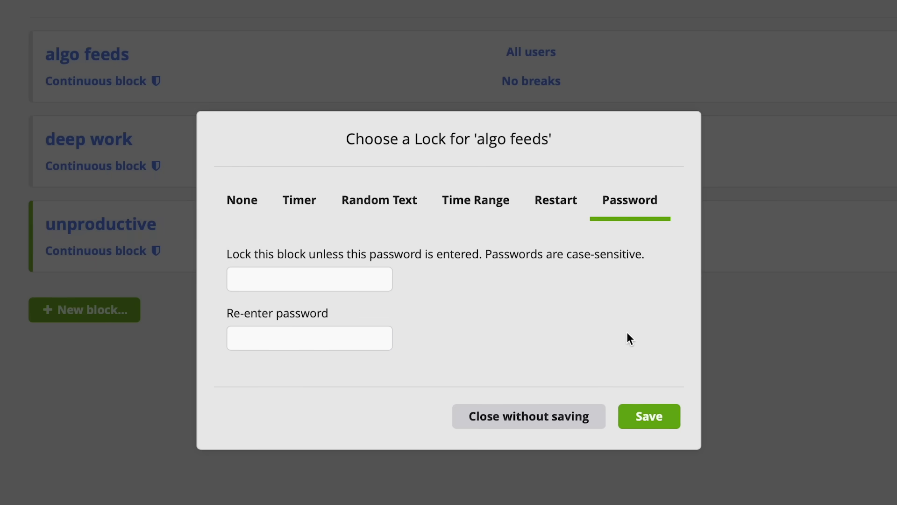
{"action": "left_click", "coordinate": [579, 427]}
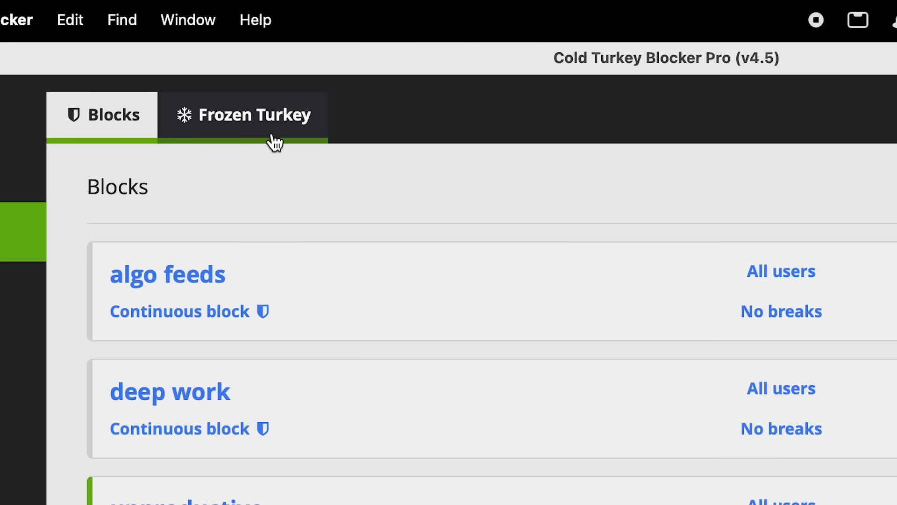
{"action": "left_click", "coordinate": [275, 140]}
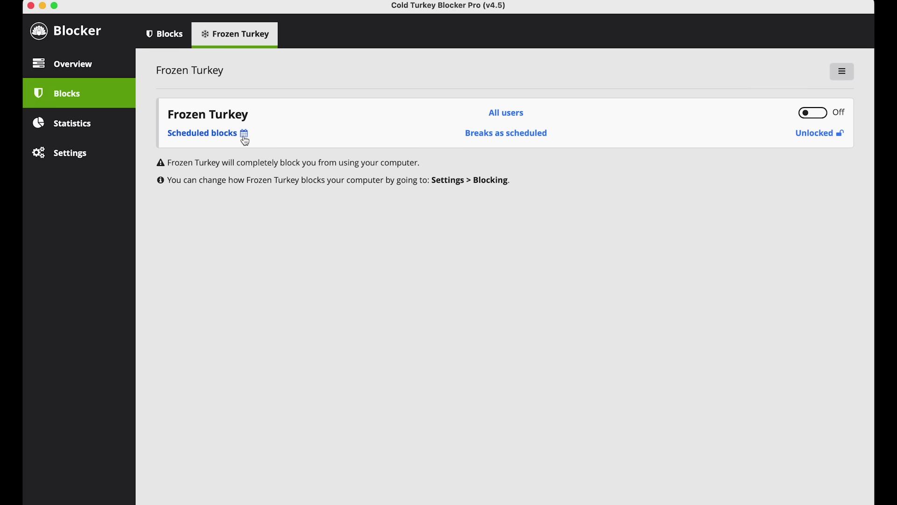
{"action": "left_click", "coordinate": [231, 135]}
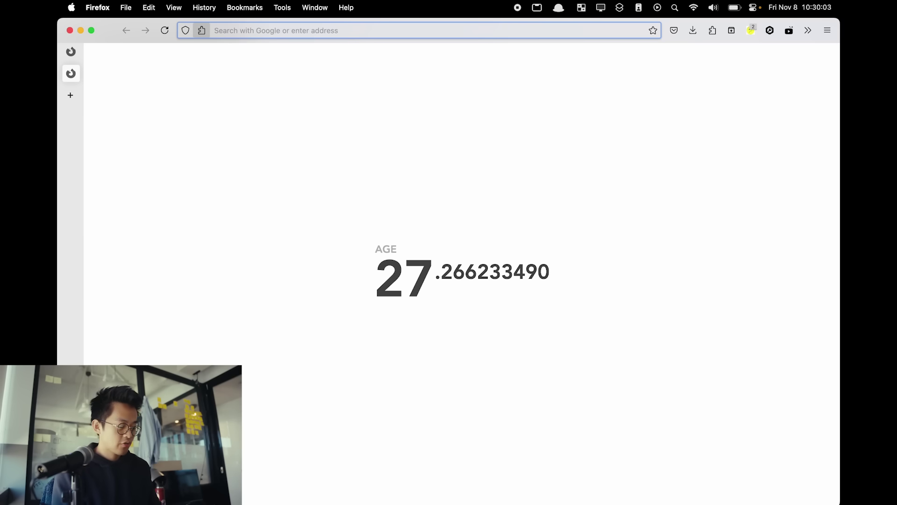
Load youtube.com and scroll through its home feed
{"action": "type", "text": "youtube.com/"}
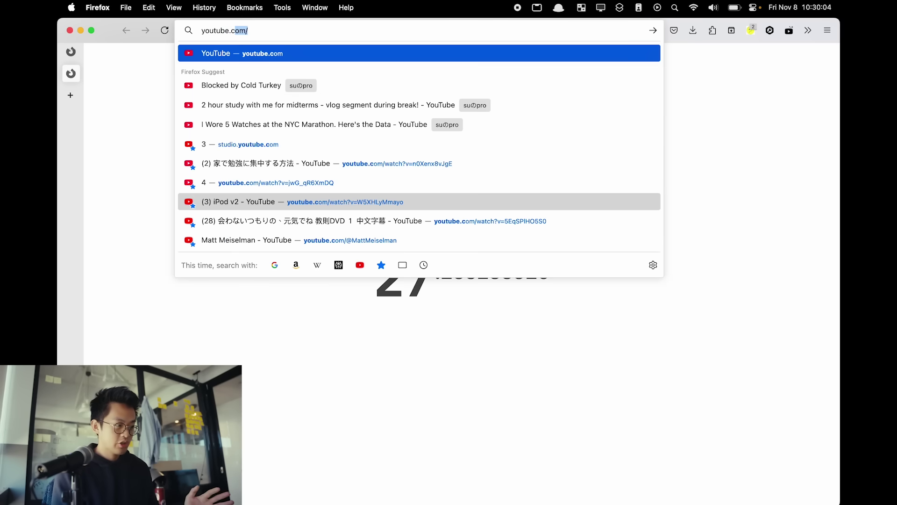
{"action": "key", "text": "Return"}
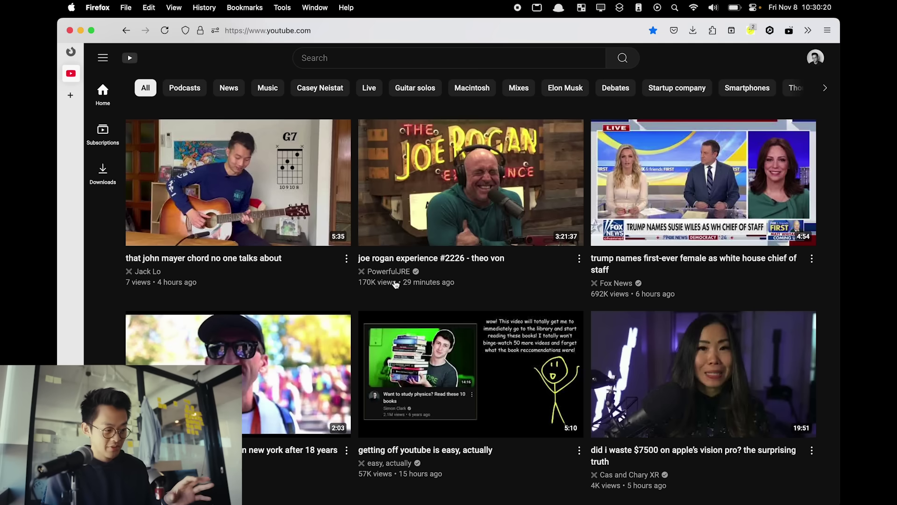
{"action": "scroll", "coordinate": [402, 318], "scroll_direction": "down", "scroll_amount": 1}
{"action": "scroll", "coordinate": [411, 356], "scroll_direction": "up", "scroll_amount": 2}
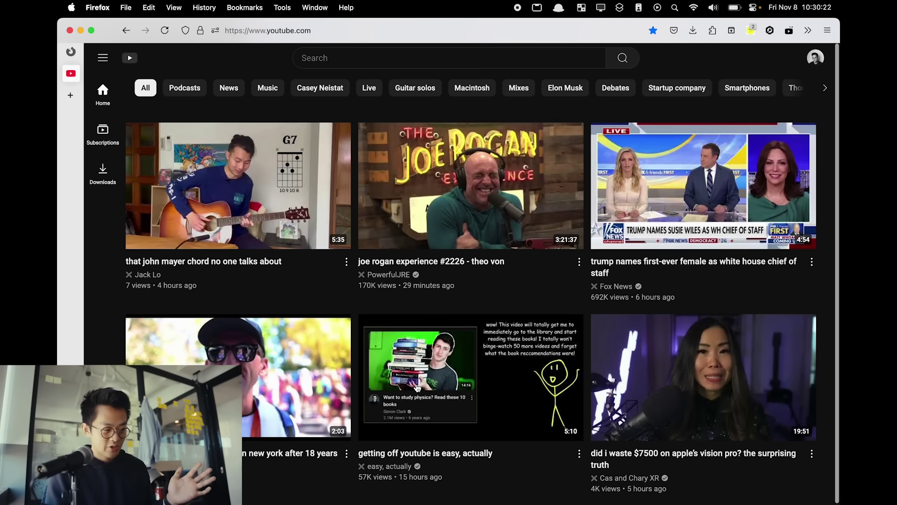
{"action": "scroll", "coordinate": [418, 387], "scroll_direction": "down", "scroll_amount": 1}
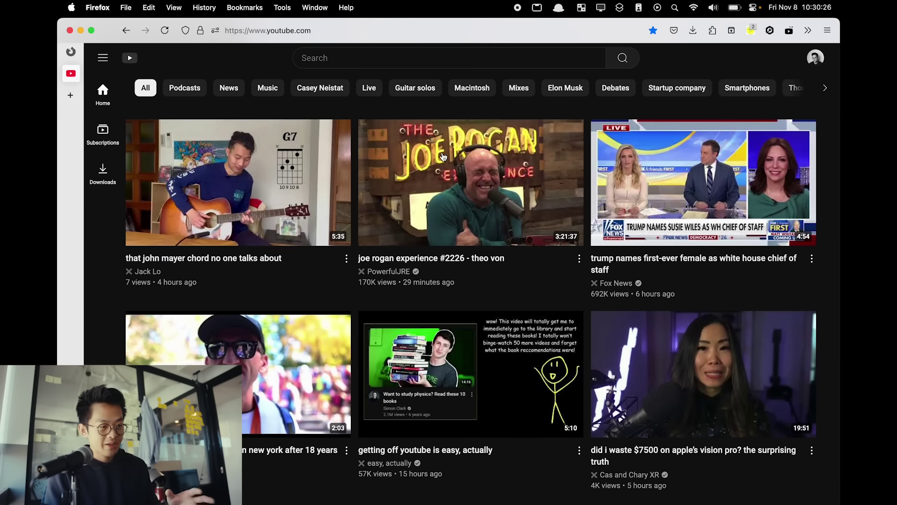
Play the joe rogan experience #2226 episode and scroll down through its comments
{"action": "left_click", "coordinate": [509, 190]}
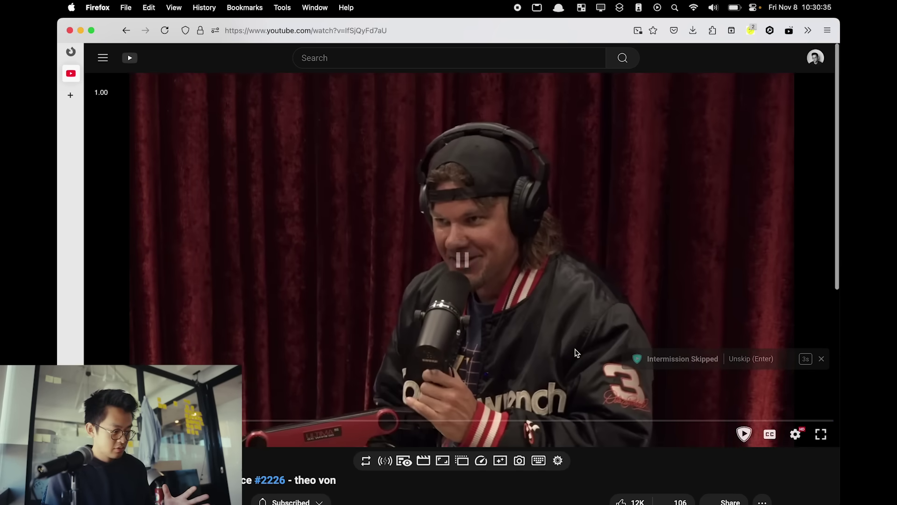
{"action": "scroll", "coordinate": [575, 355], "scroll_direction": "down", "scroll_amount": 15}
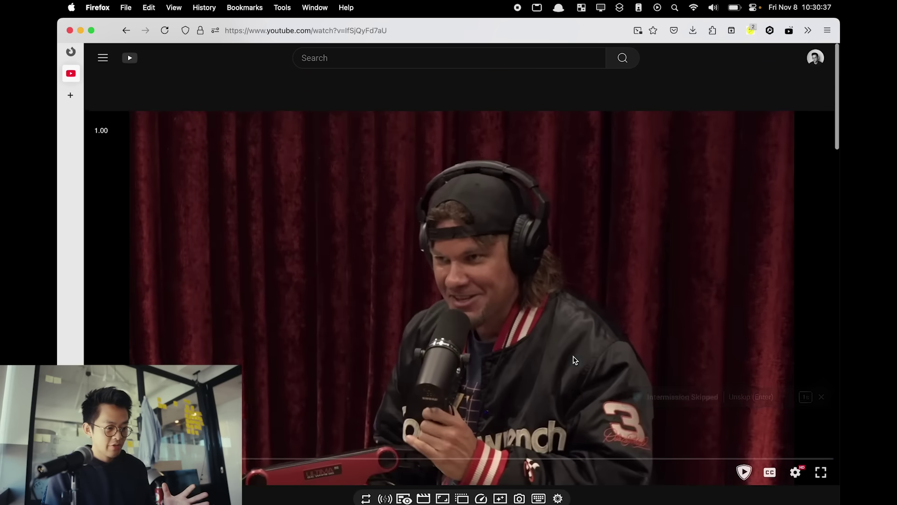
{"action": "scroll", "coordinate": [575, 360], "scroll_direction": "down", "scroll_amount": 6}
{"action": "scroll", "coordinate": [574, 360], "scroll_direction": "up", "scroll_amount": 15}
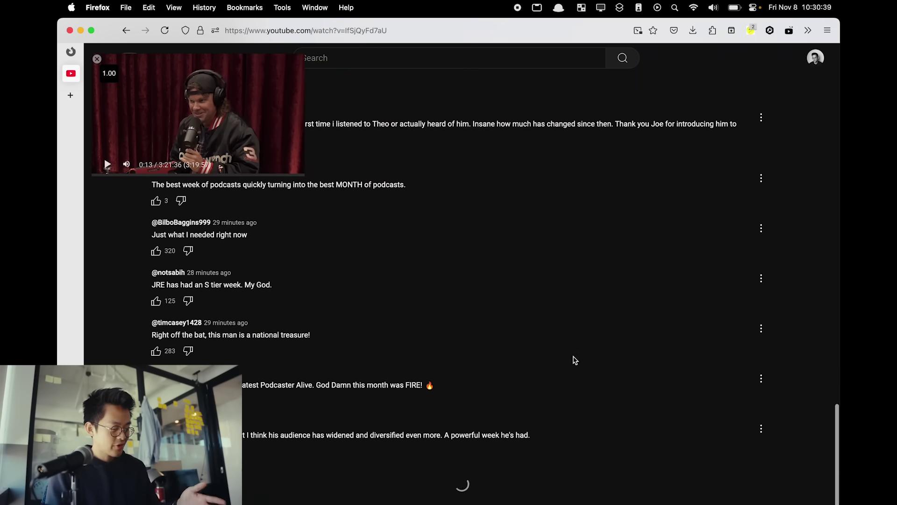
{"action": "scroll", "coordinate": [561, 347], "scroll_direction": "up", "scroll_amount": 10}
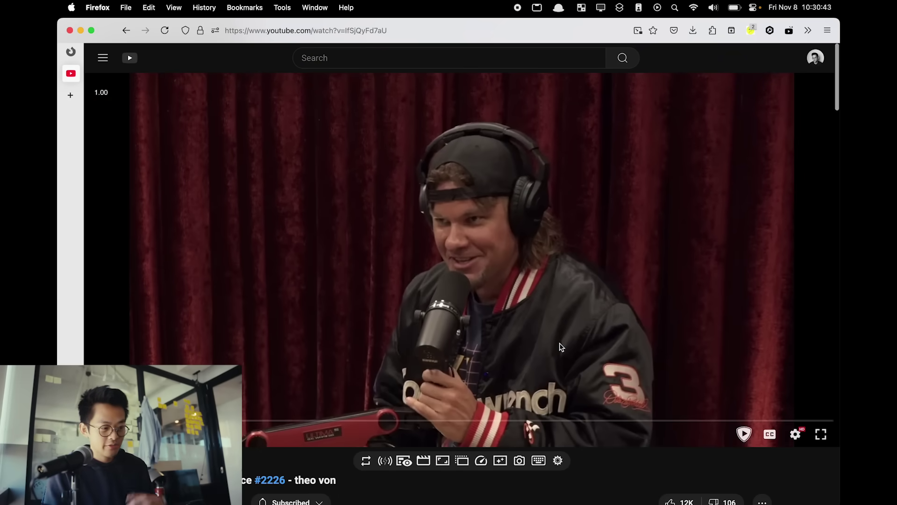
{"action": "scroll", "coordinate": [677, 454], "scroll_direction": "down", "scroll_amount": 15}
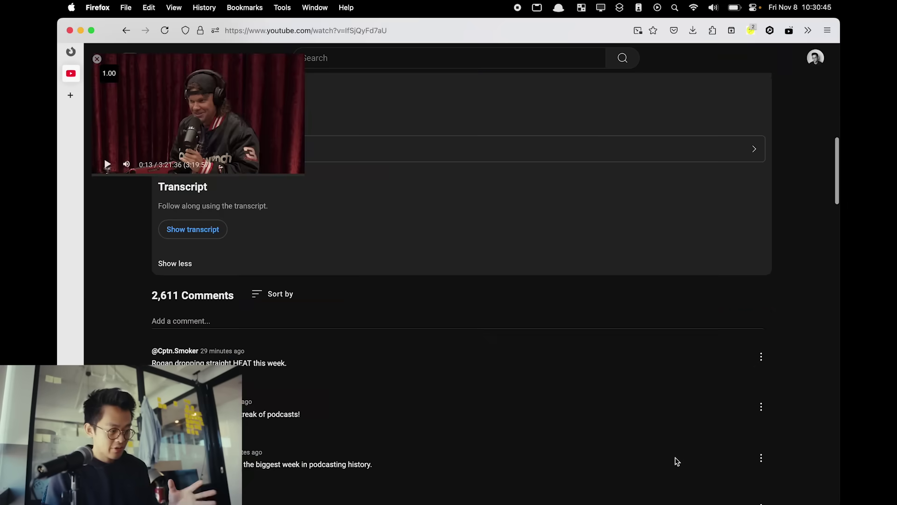
{"action": "scroll", "coordinate": [676, 461], "scroll_direction": "down", "scroll_amount": 10}
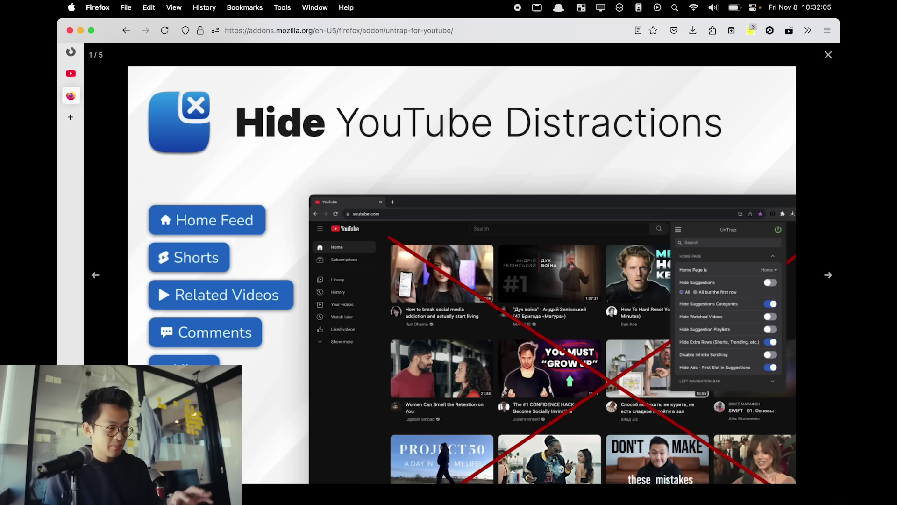
Step through the Untrap screenshots to Session Blocking, then back to Hide YouTube Distractions
{"action": "key", "text": "Right"}
{"action": "key", "text": "Right"}
{"action": "key", "text": "Right"}
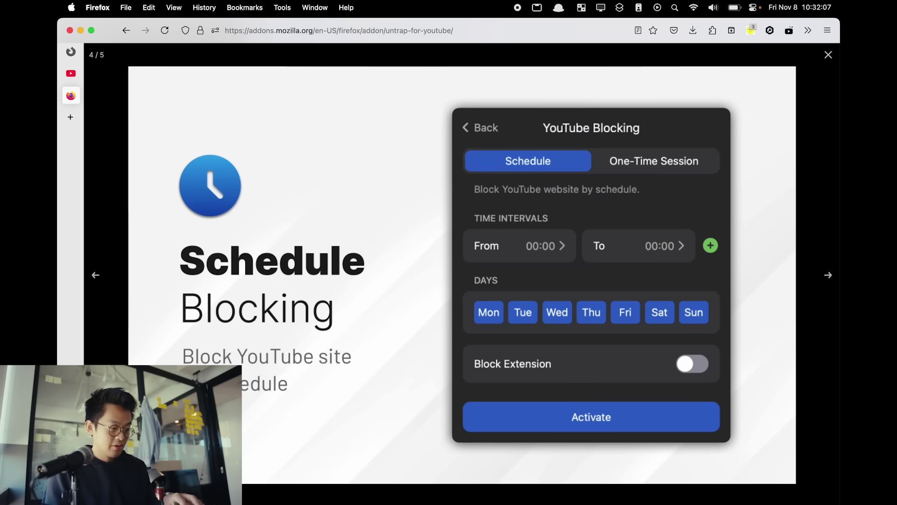
{"action": "key", "text": "Right"}
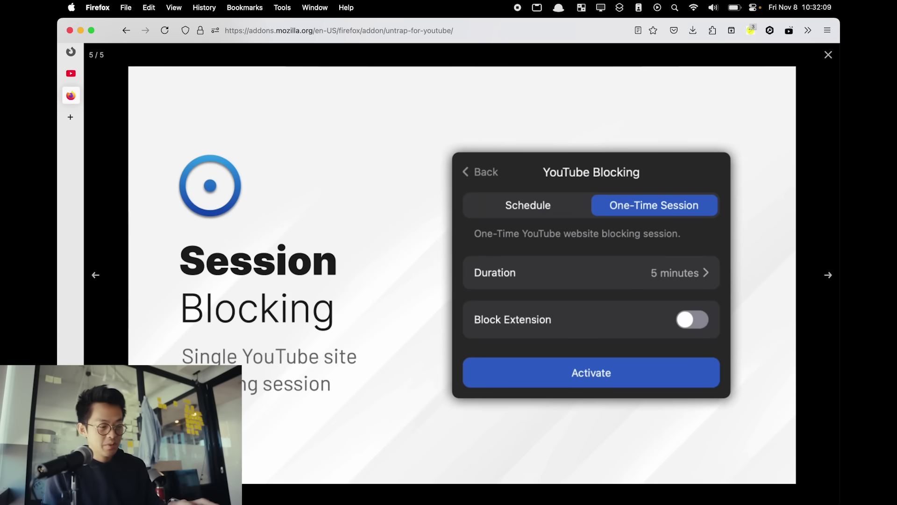
{"action": "key", "text": "Left"}
{"action": "key", "text": "Left"}
{"action": "key", "text": "Left"}
{"action": "key", "text": "Left"}
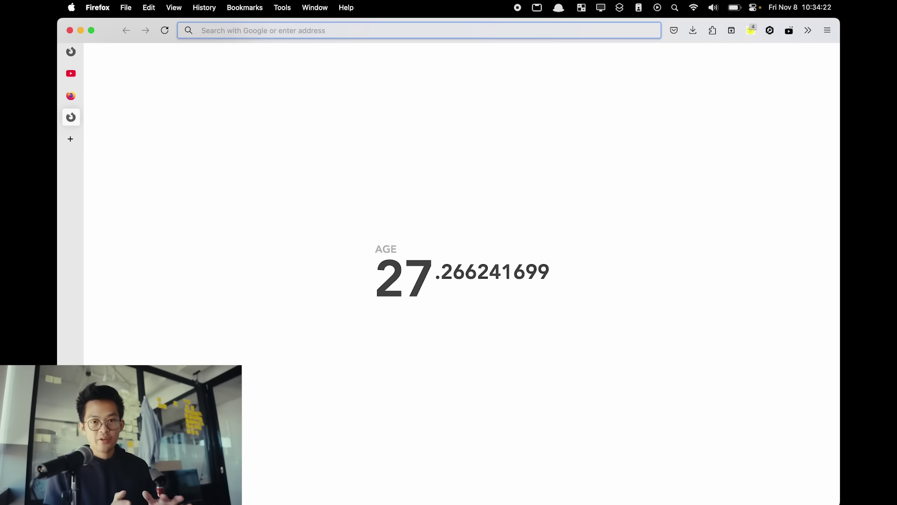
Turn SocialFocus off on X and scroll the full, unfiltered feed
{"action": "type", "text": "social"}
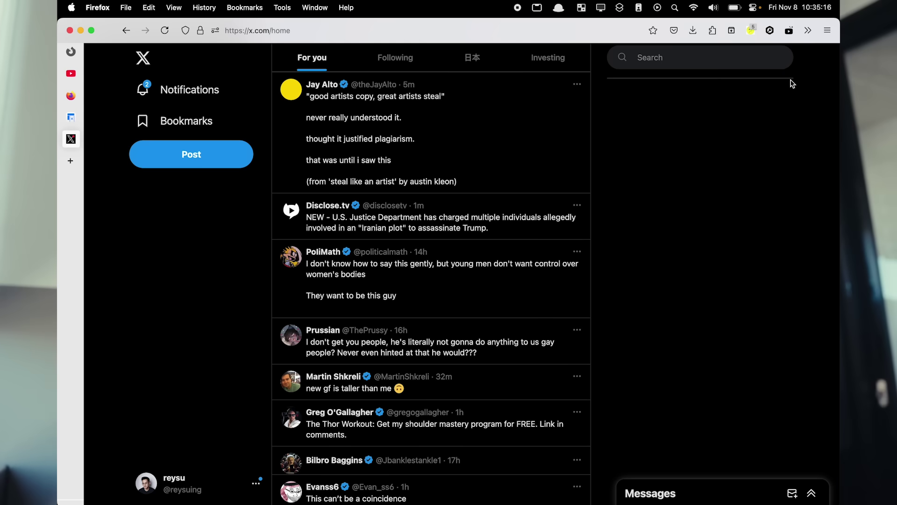
{"action": "left_click", "coordinate": [769, 31]}
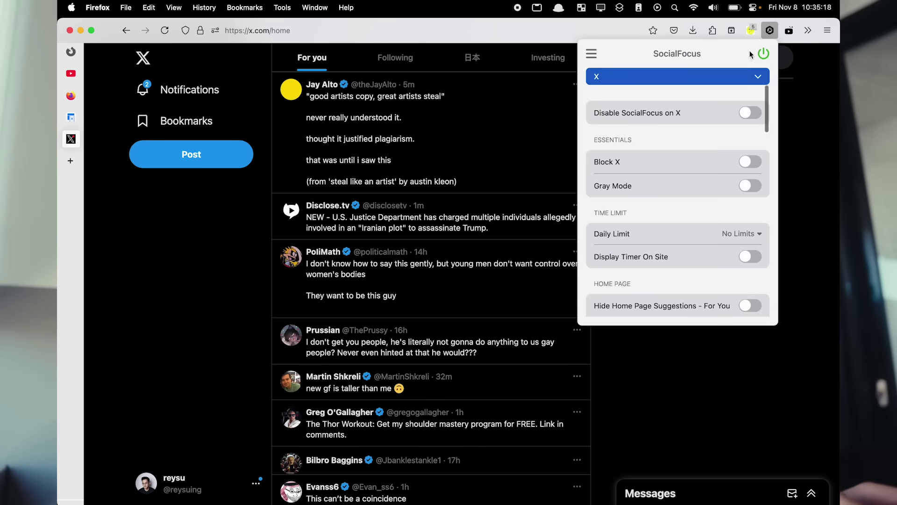
{"action": "left_click", "coordinate": [763, 55]}
{"action": "left_click", "coordinate": [781, 110]}
{"action": "scroll", "coordinate": [781, 110], "scroll_direction": "down", "scroll_amount": 10}
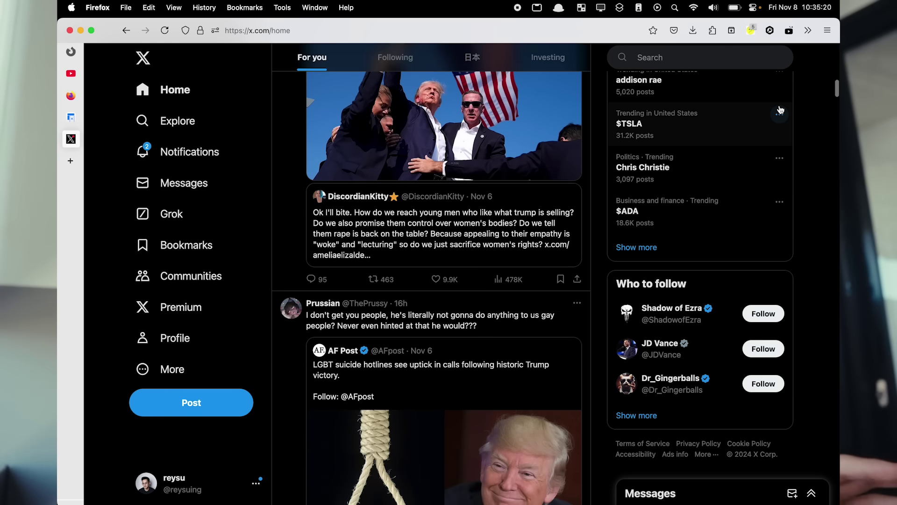
{"action": "scroll", "coordinate": [780, 110], "scroll_direction": "down", "scroll_amount": 10}
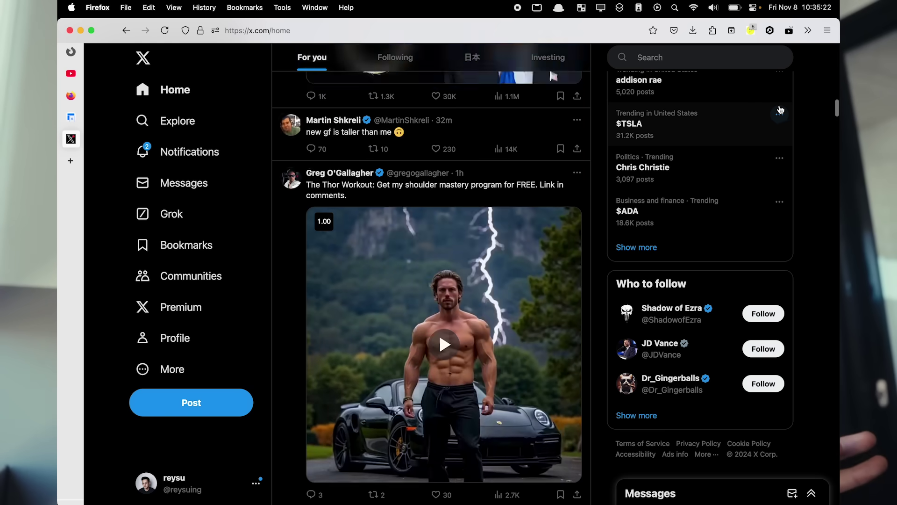
Turn SocialFocus back on and scroll the stripped-down focused X layout
{"action": "left_click", "coordinate": [770, 31]}
{"action": "left_click", "coordinate": [764, 55]}
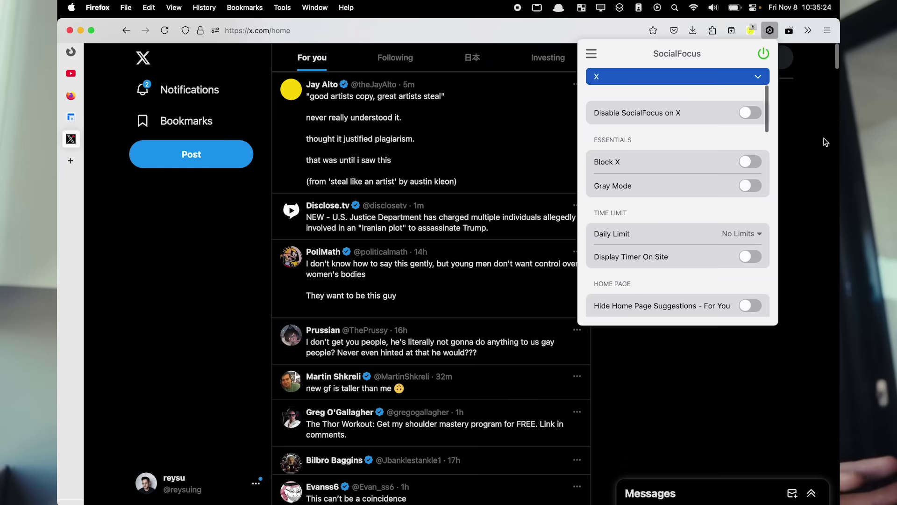
{"action": "left_click", "coordinate": [826, 142]}
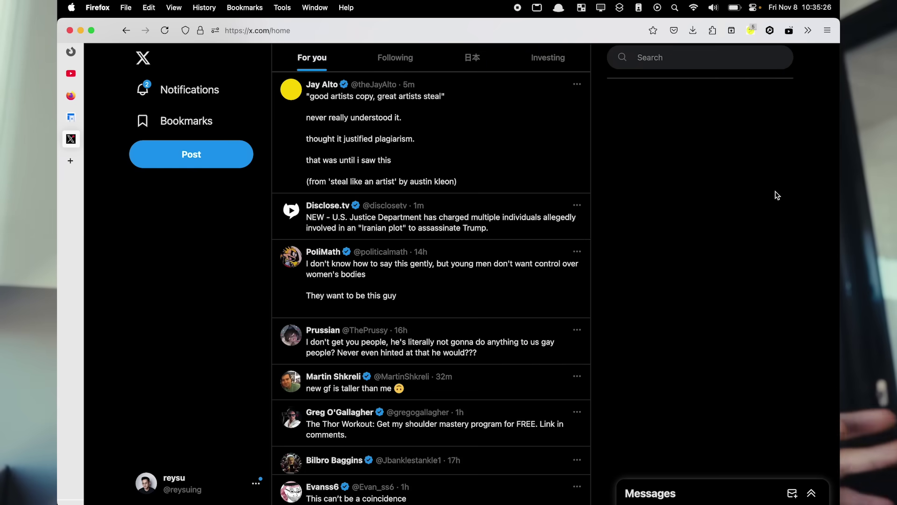
{"action": "scroll", "coordinate": [777, 195], "scroll_direction": "down", "scroll_amount": 3}
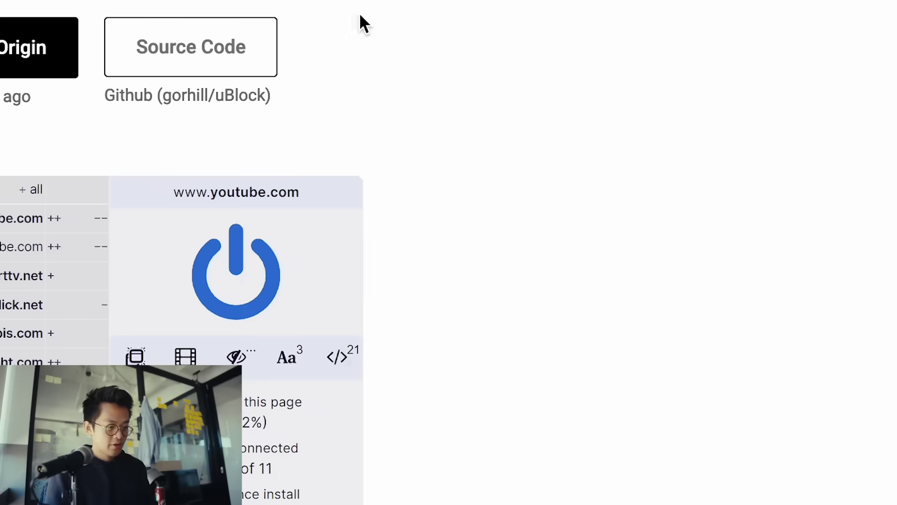
Target the page's h1 headline with uBlock's Block element picker and preview it hidden
{"action": "right_click", "coordinate": [593, 179]}
{"action": "left_click", "coordinate": [638, 372]}
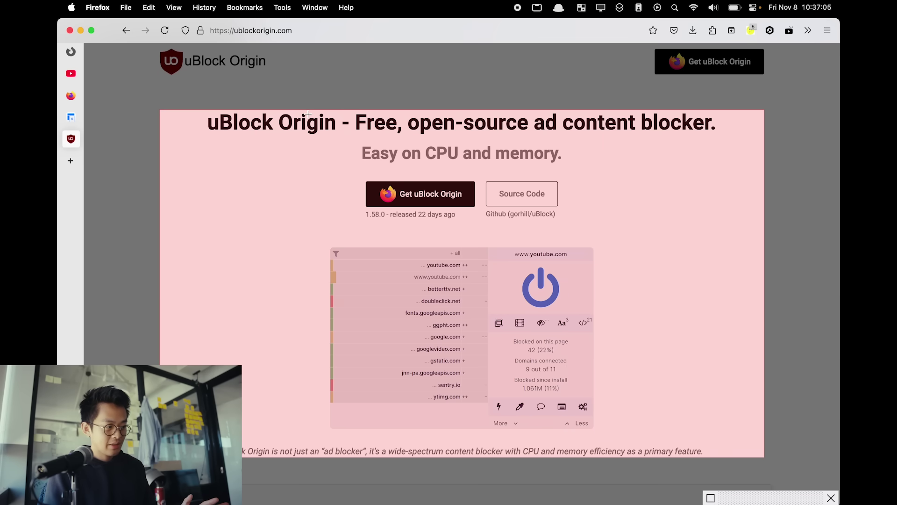
{"action": "left_click", "coordinate": [305, 127]}
{"action": "left_click", "coordinate": [638, 426]}
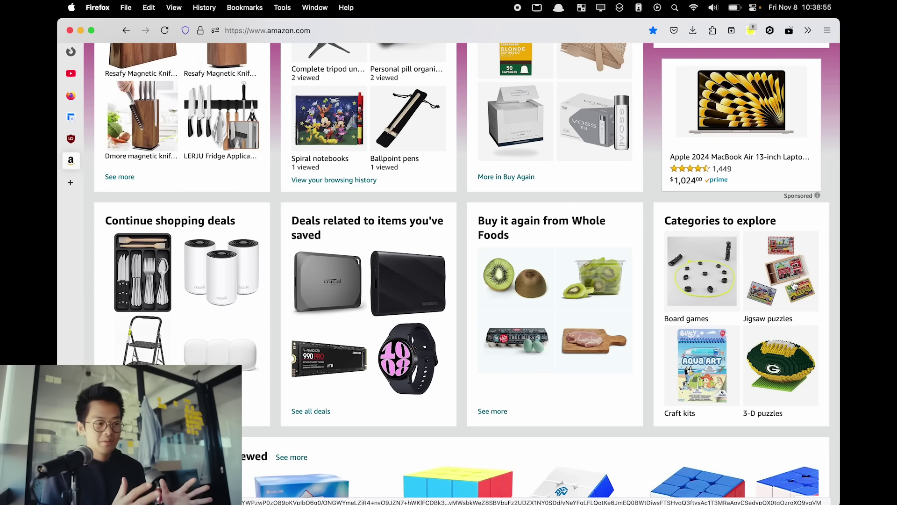
Scroll Amazon's home recommendations to the footer, briefly opening the Valley Uprising item's menu
{"action": "scroll", "coordinate": [793, 285], "scroll_direction": "down", "scroll_amount": 10}
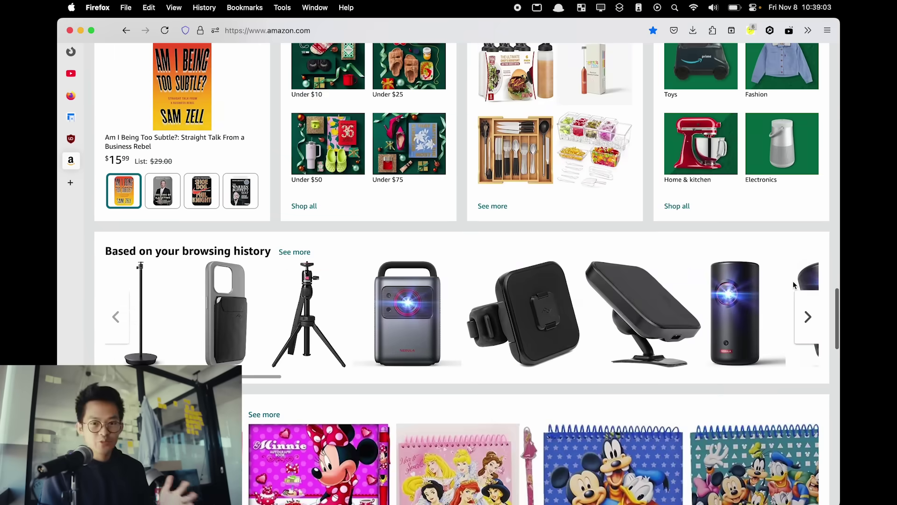
{"action": "scroll", "coordinate": [794, 285], "scroll_direction": "down", "scroll_amount": 10}
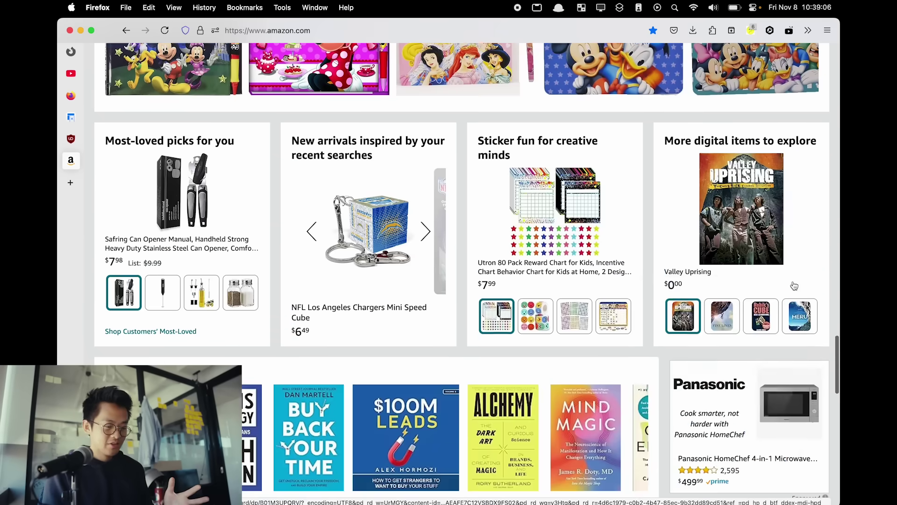
{"action": "right_click", "coordinate": [793, 280]}
{"action": "left_click", "coordinate": [831, 297]}
{"action": "scroll", "coordinate": [831, 298], "scroll_direction": "down", "scroll_amount": 15}
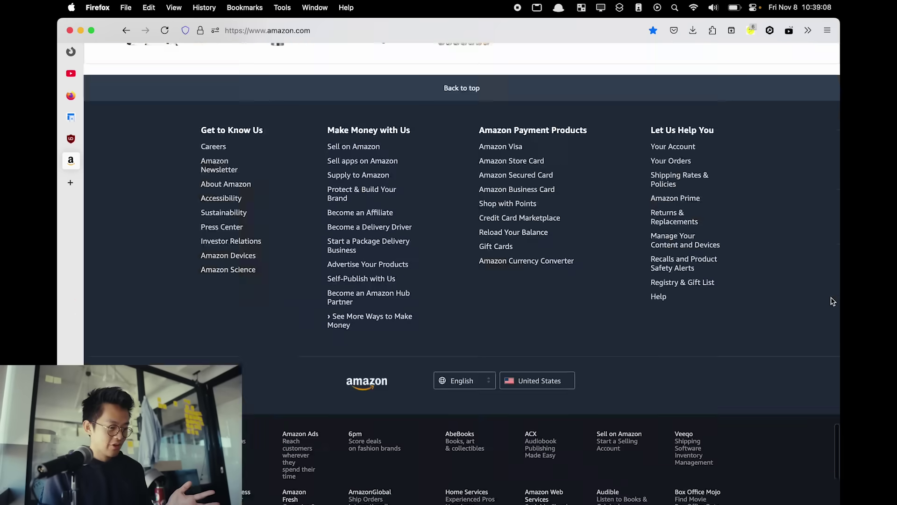
{"action": "scroll", "coordinate": [831, 297], "scroll_direction": "down", "scroll_amount": 5}
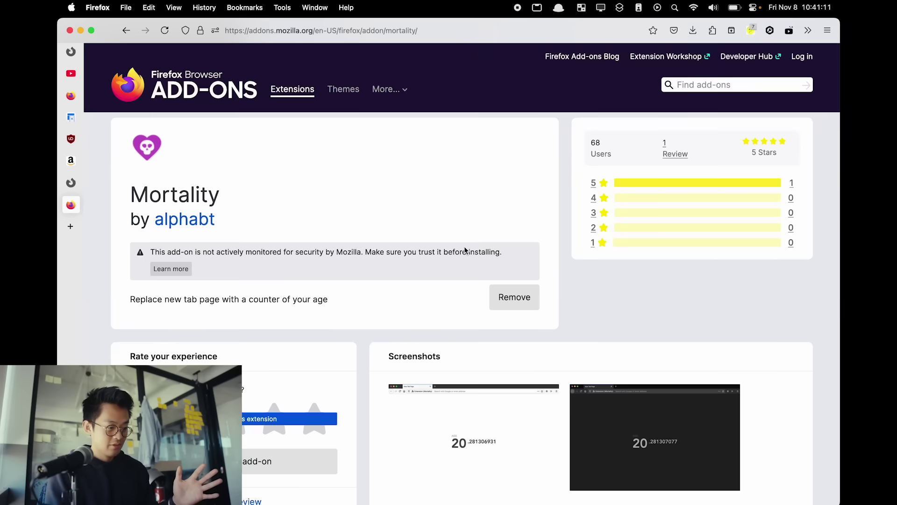
Scroll the Mortality add-on page and enlarge its first age-counter screenshot
{"action": "scroll", "coordinate": [469, 254], "scroll_direction": "down", "scroll_amount": 4}
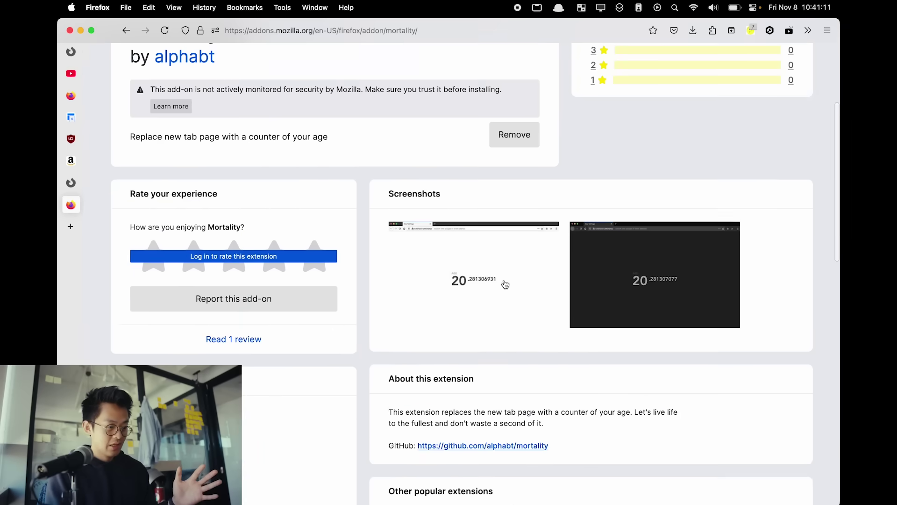
{"action": "left_click", "coordinate": [469, 253]}
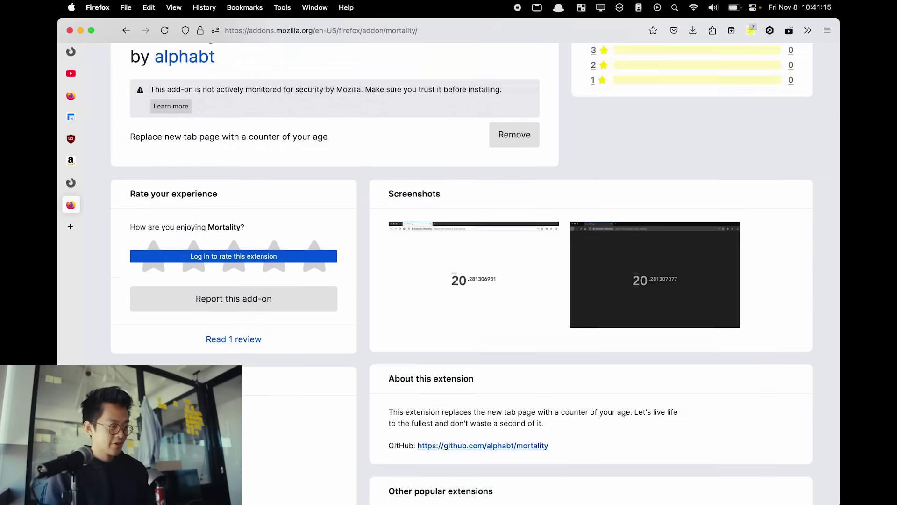
{"action": "scroll", "coordinate": [449, 271], "scroll_direction": "down", "scroll_amount": 2}
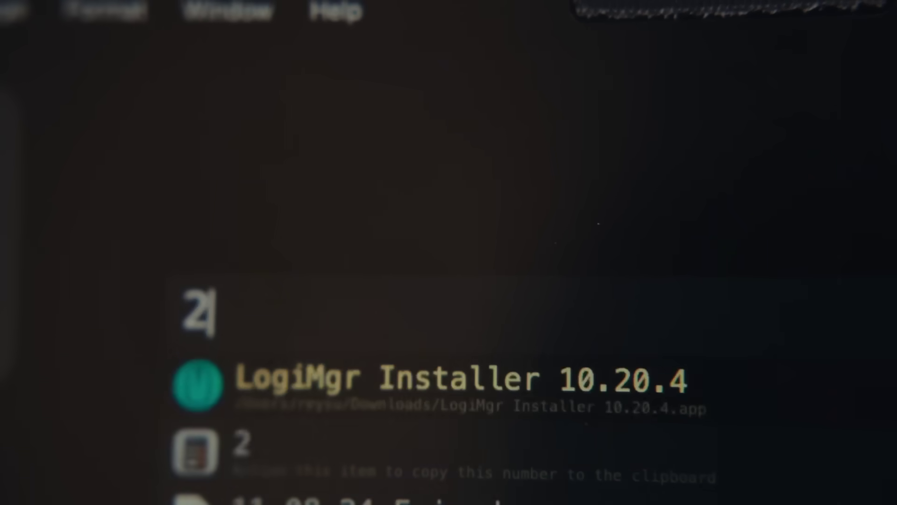
Scroll the Alfred 5 homepage down to its Extend and Automate workflow features
{"action": "type", "text": ". "}
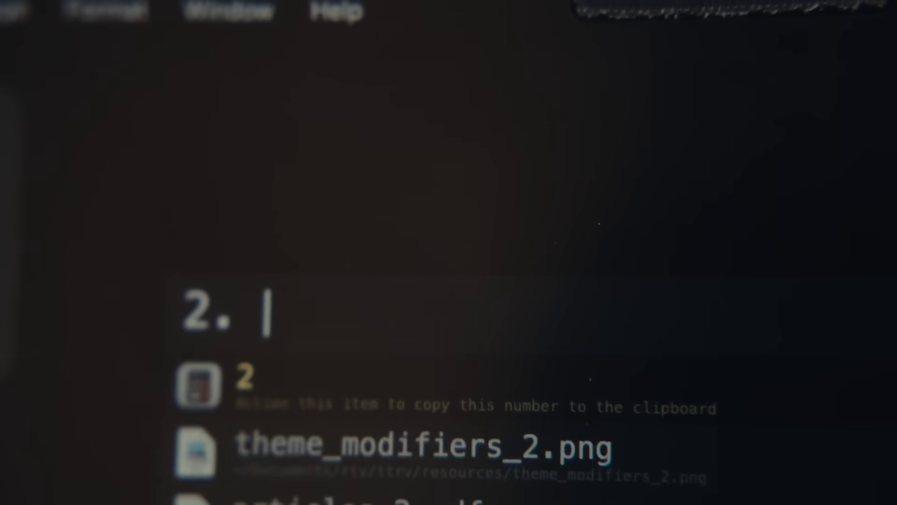
{"action": "type", "text": "keyboard shortc"}
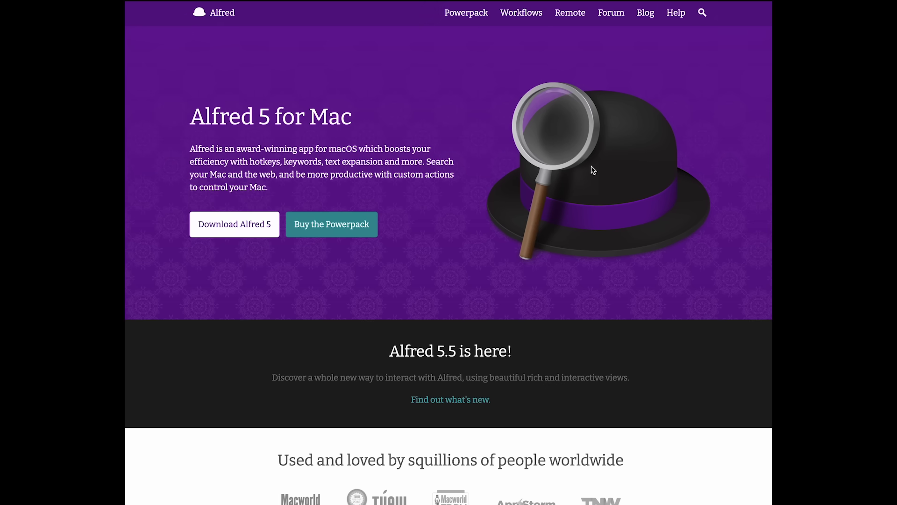
{"action": "scroll", "coordinate": [594, 170], "scroll_direction": "down", "scroll_amount": 15}
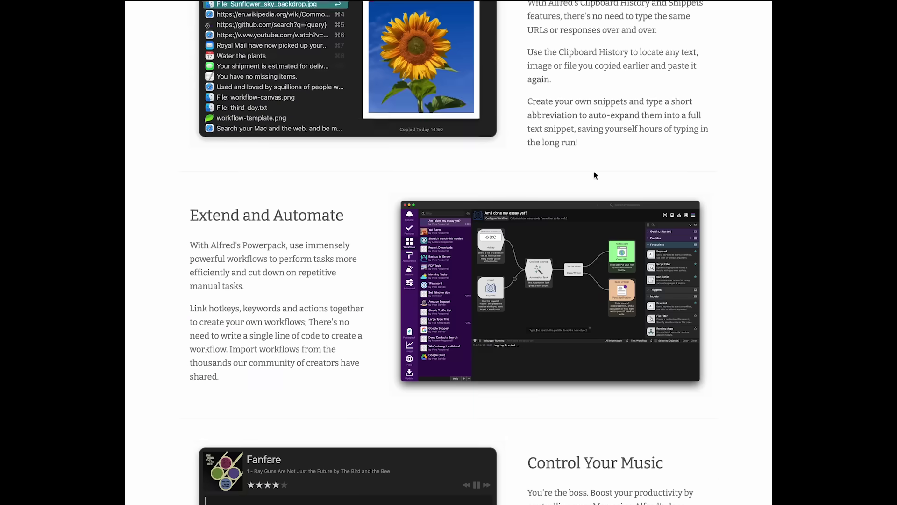
{"action": "scroll", "coordinate": [595, 176], "scroll_direction": "down", "scroll_amount": 3}
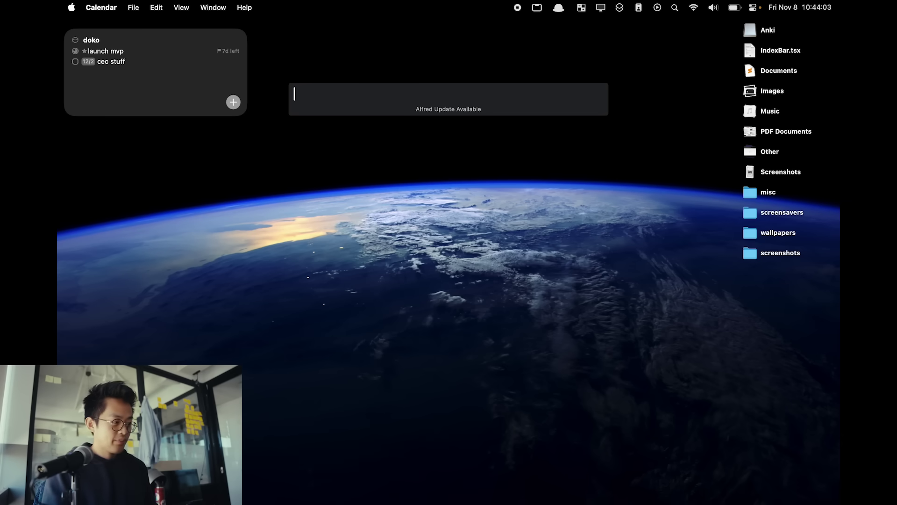
Clear the stray Alfred query and open the screenshots folder
{"action": "type", "text": "adfaoweifjoiwej"}
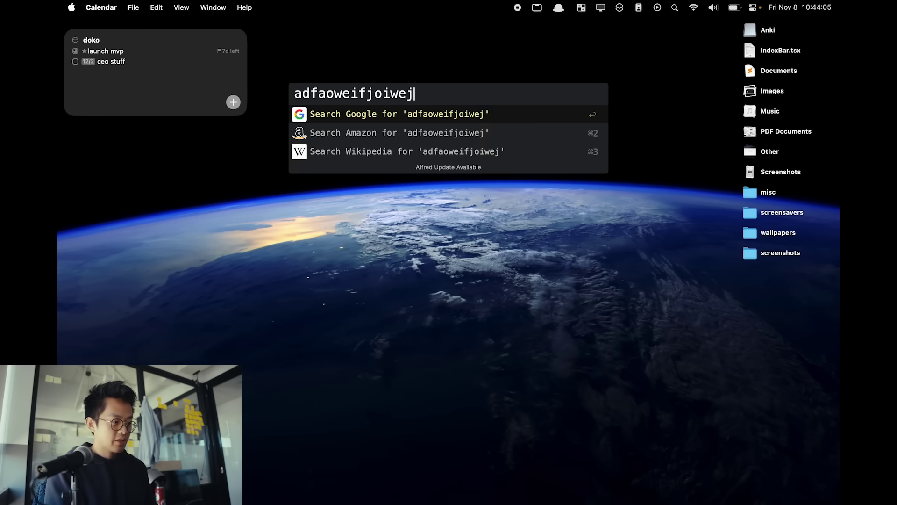
{"action": "key", "text": "super+BackSpace"}
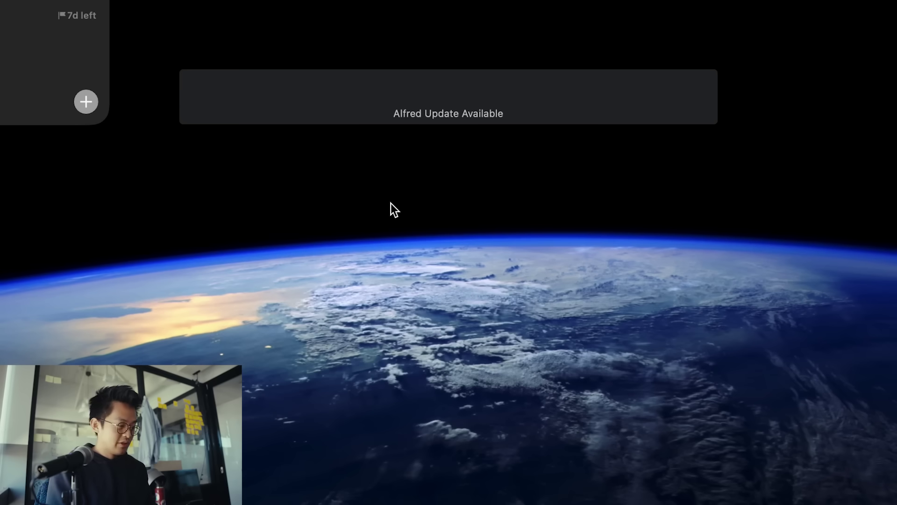
{"action": "type", "text": "screensohts"}
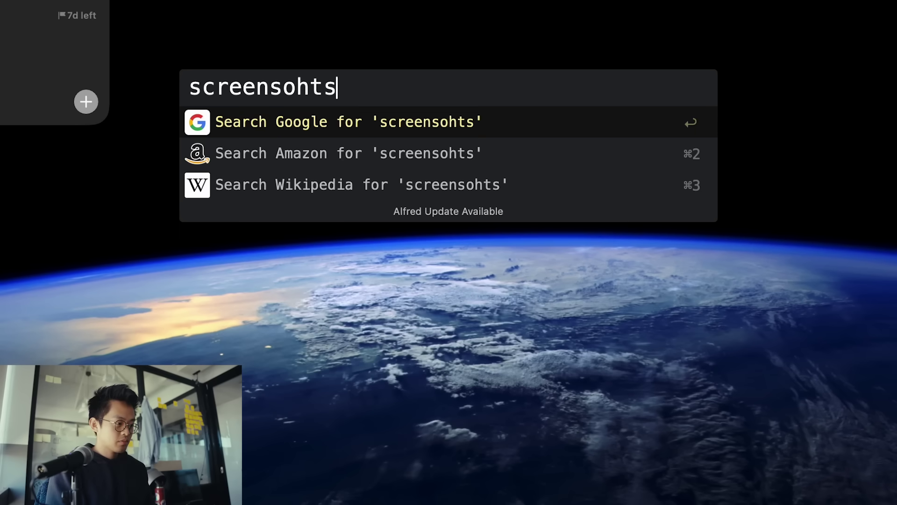
{"action": "key", "text": "BackSpace"}
{"action": "key", "text": "BackSpace"}
{"action": "key", "text": "BackSpace"}
{"action": "key", "text": "BackSpace"}
{"action": "type", "text": "hots"}
{"action": "key", "text": "Return"}
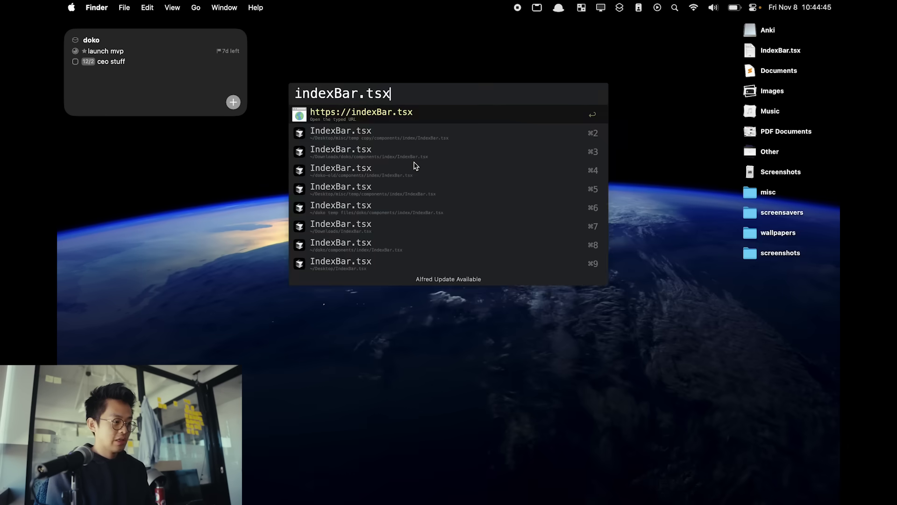
{"action": "key", "text": "Escape"}
Search Alfred for 'IndexBar.' to find the IndexBar.tsx files
{"action": "key", "text": "alt+space"}
{"action": "type", "text": "IndexBar.tsx"}
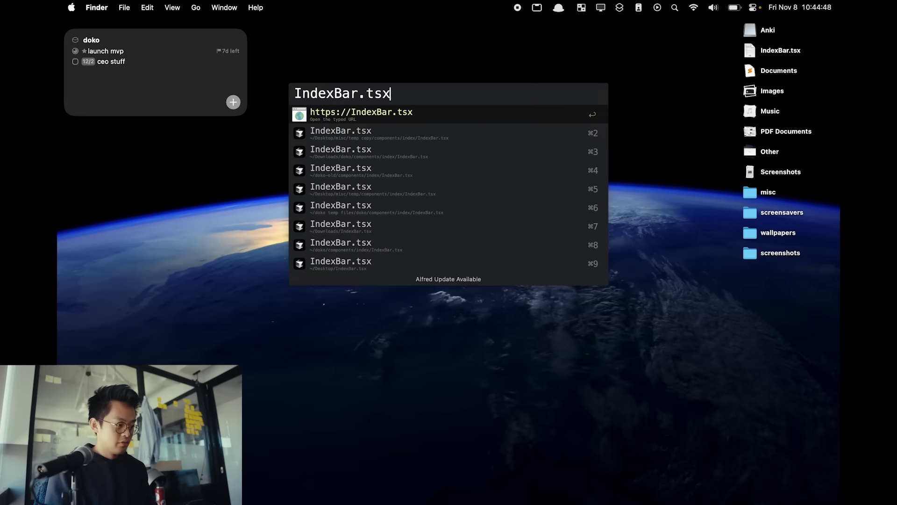
{"action": "key", "text": "Down"}
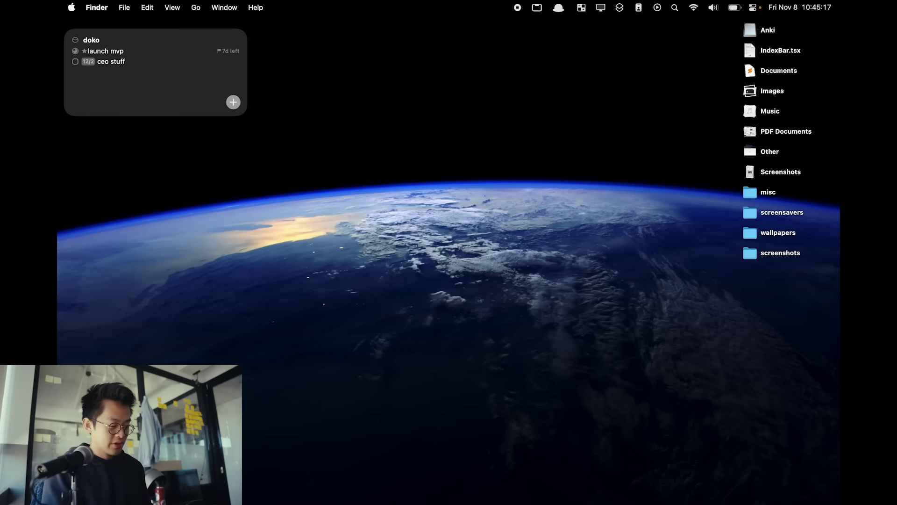
Call up a one-minute Alfred timer
{"action": "key", "text": "alt+space"}
{"action": "type", "text": "ji nihongo"}
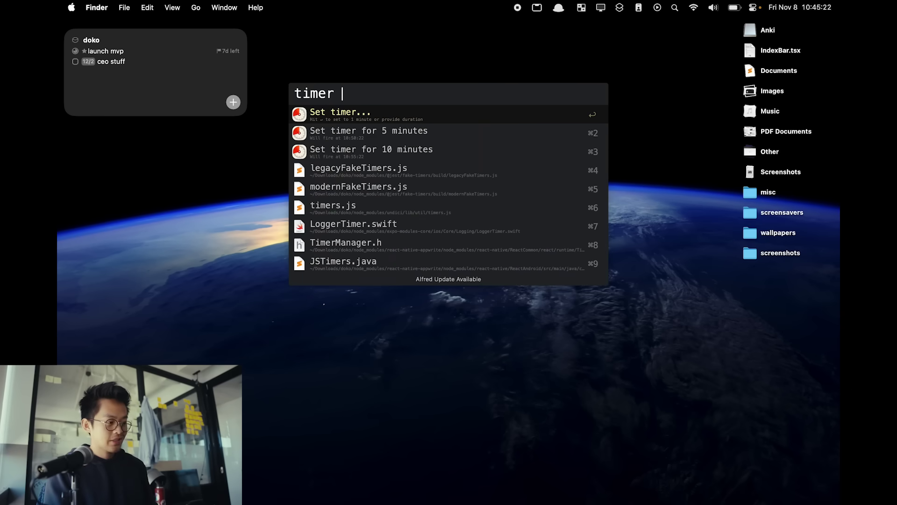
{"action": "type", "text": "1"}
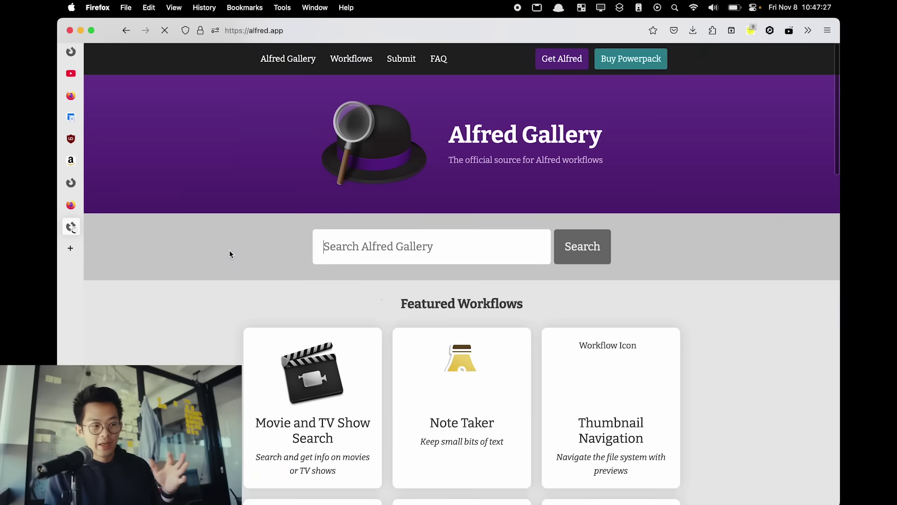
Scroll the Alfred Gallery page and browse the All Workflows list
{"action": "scroll", "coordinate": [379, 291], "scroll_direction": "down", "scroll_amount": 20}
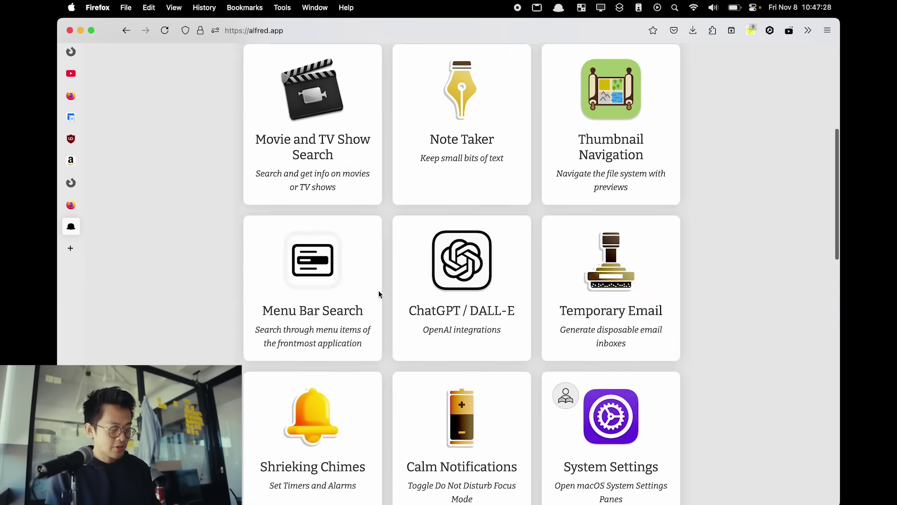
{"action": "scroll", "coordinate": [379, 294], "scroll_direction": "up", "scroll_amount": 10}
{"action": "scroll", "coordinate": [454, 431], "scroll_direction": "down", "scroll_amount": 3}
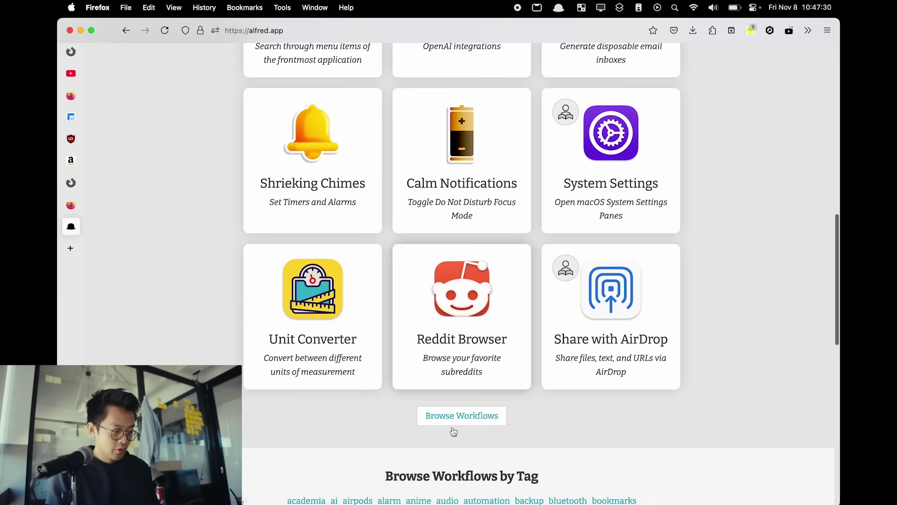
{"action": "left_click", "coordinate": [474, 421]}
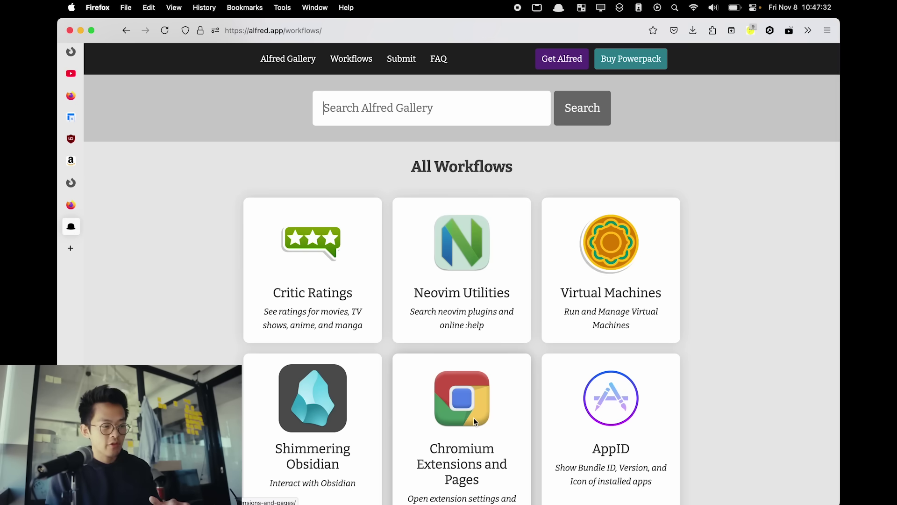
{"action": "scroll", "coordinate": [527, 330], "scroll_direction": "down", "scroll_amount": 10}
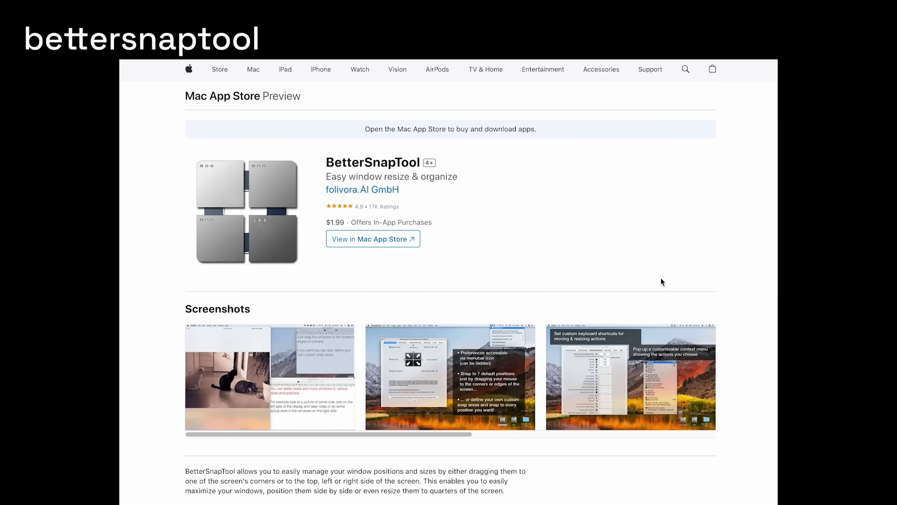
{"action": "scroll", "coordinate": [664, 279], "scroll_direction": "down", "scroll_amount": 14}
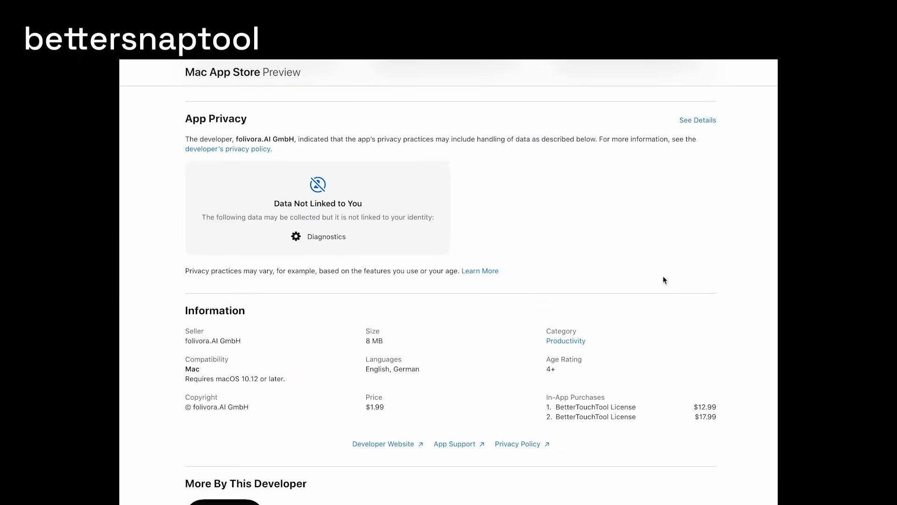
{"action": "scroll", "coordinate": [663, 278], "scroll_direction": "up", "scroll_amount": 15}
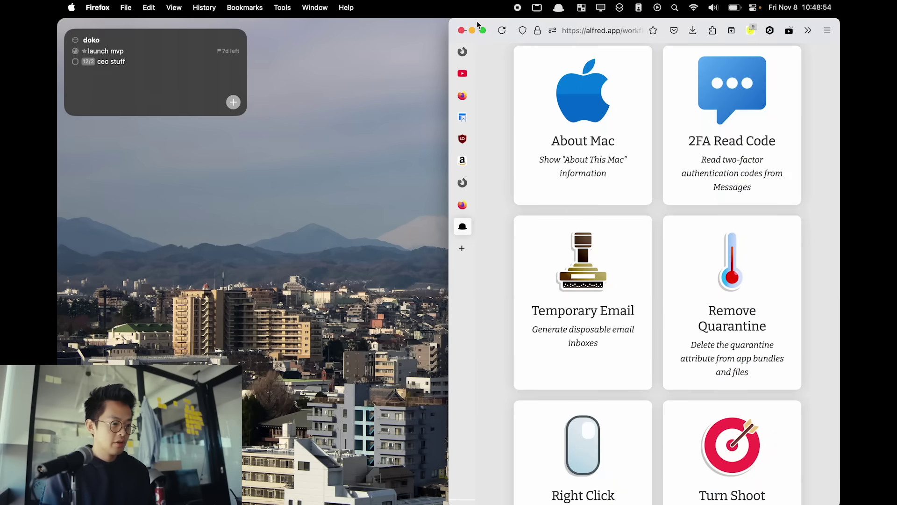
Snap Firefox to full screen, the left half, then the right half, and bring it forward
{"action": "key", "text": "ctrl+alt+Return"}
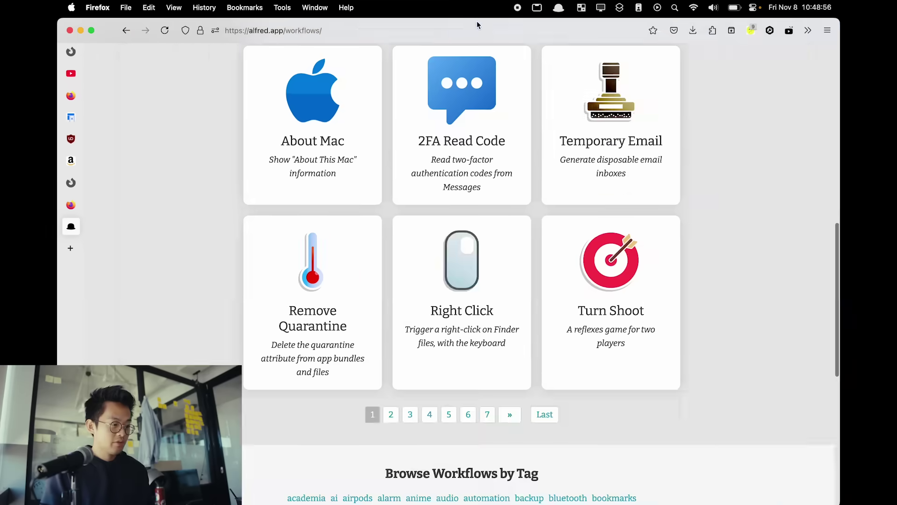
{"action": "key", "text": "ctrl+alt+Left"}
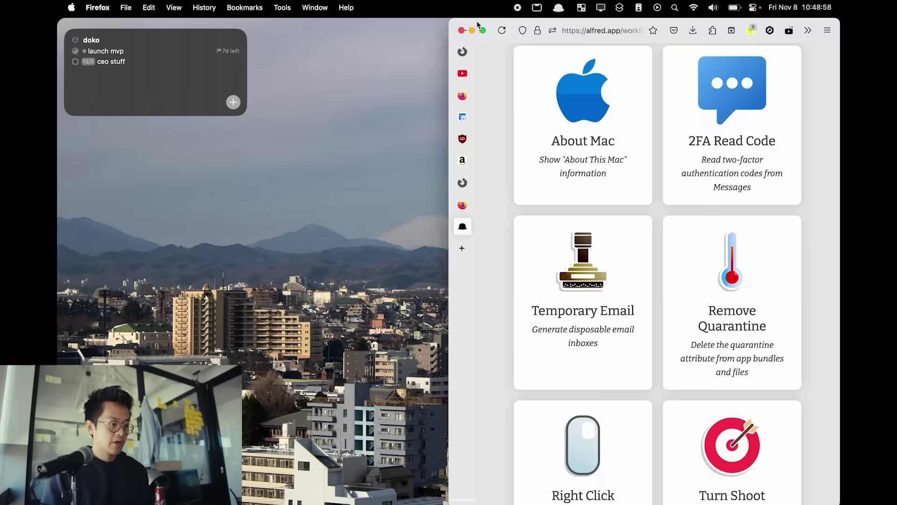
{"action": "key", "text": "ctrl+alt+super+Right"}
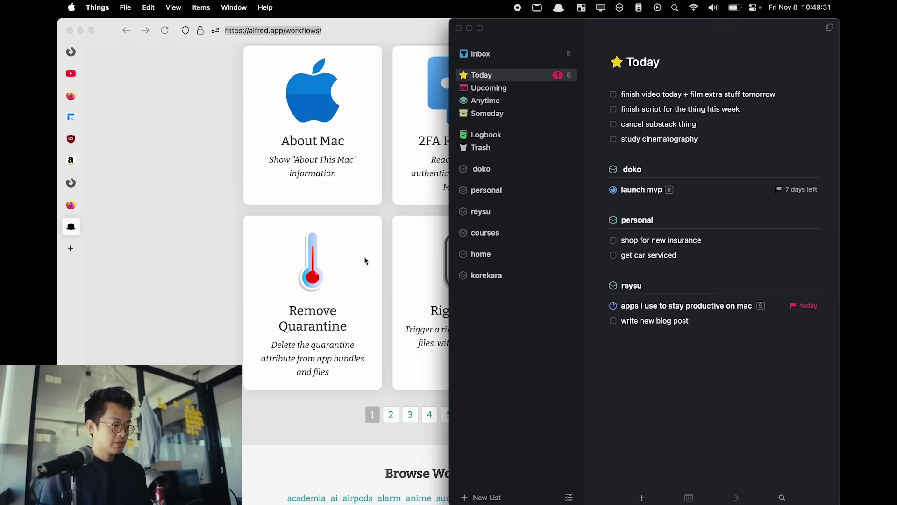
{"action": "left_click", "coordinate": [365, 260]}
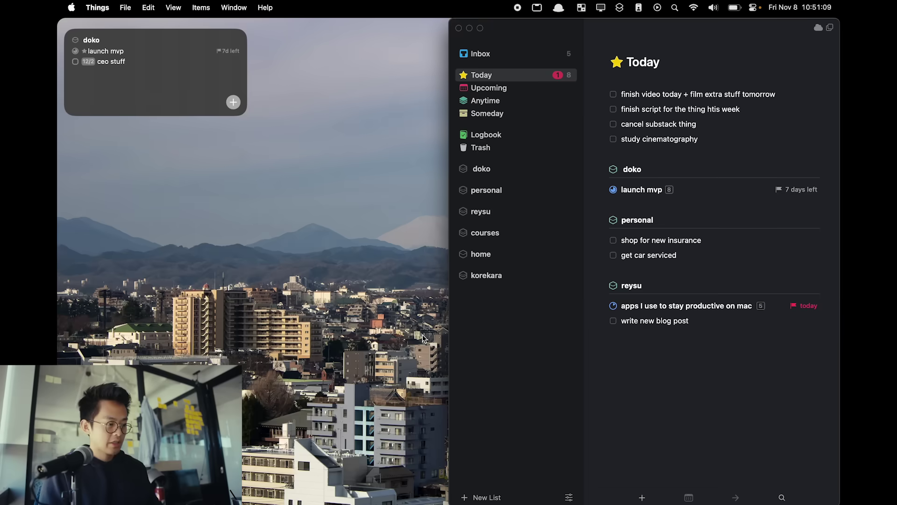
Hide the Things window, toggle Dock auto-hiding, and bring up the app switcher
{"action": "key", "text": "super+h"}
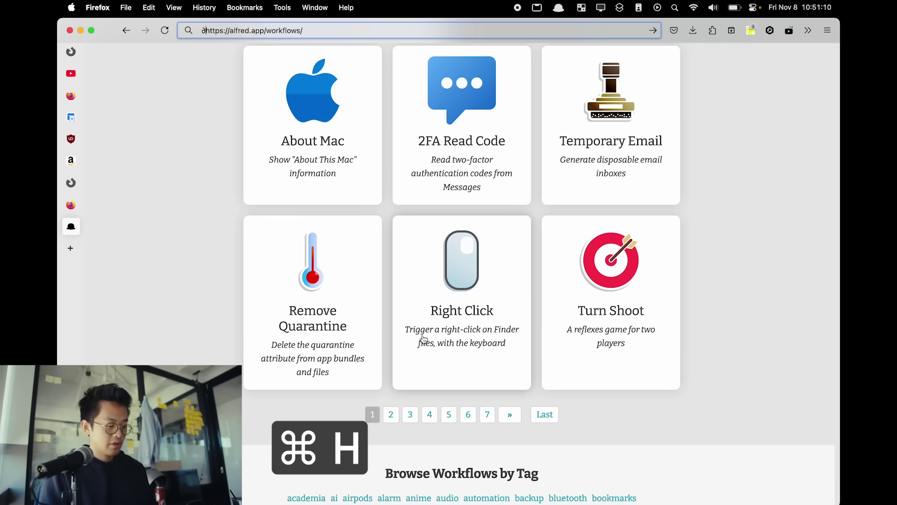
{"action": "key", "text": "super+alt+d"}
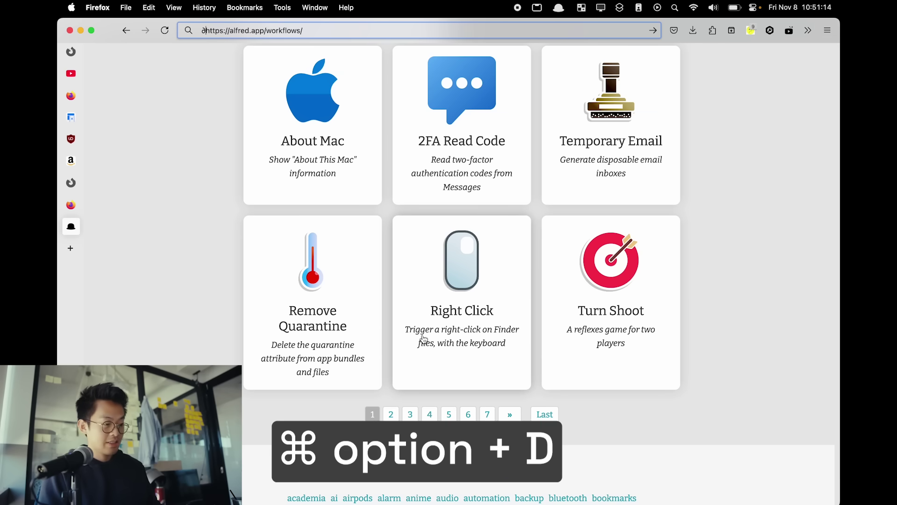
{"action": "key", "text": "alt+Tab"}
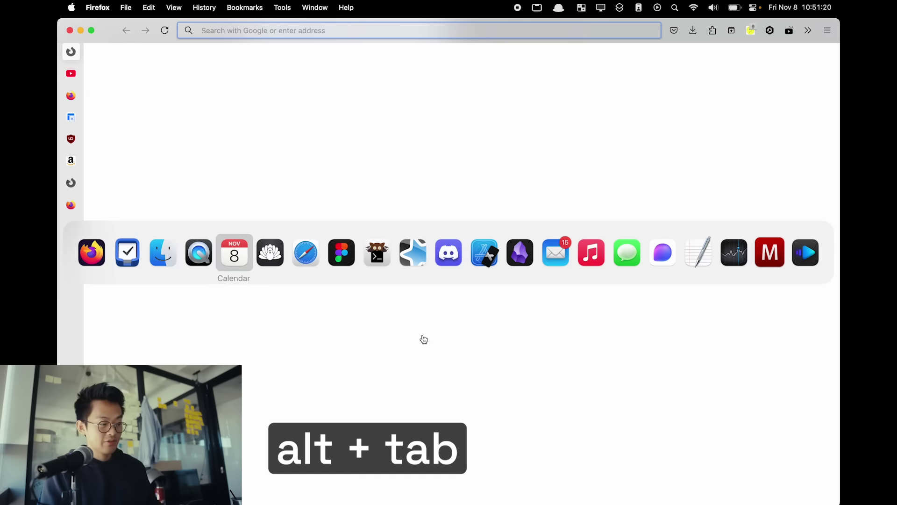
Step back two browser tabs, then enter 'ductivity apps' in a new tab
{"action": "key", "text": "super+shift+bracketleft"}
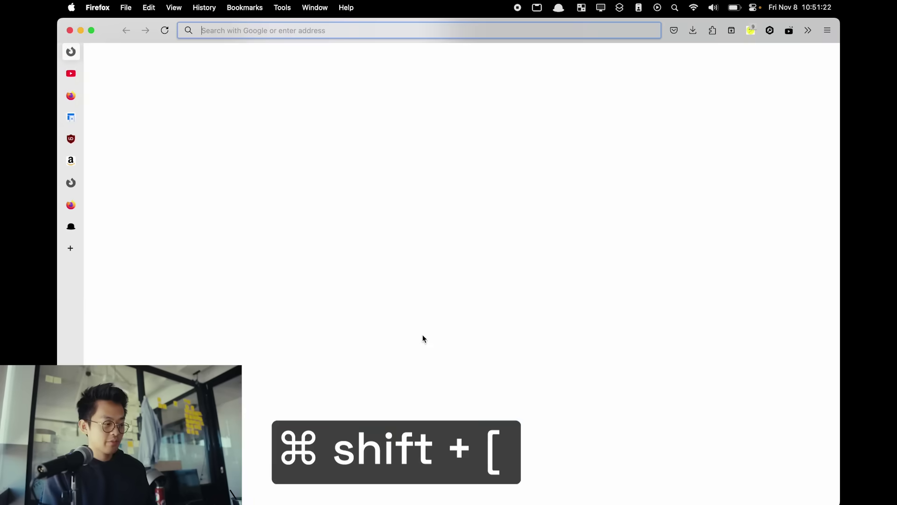
{"action": "key", "text": "super+shift+bracketleft"}
{"action": "key", "text": "super+t"}
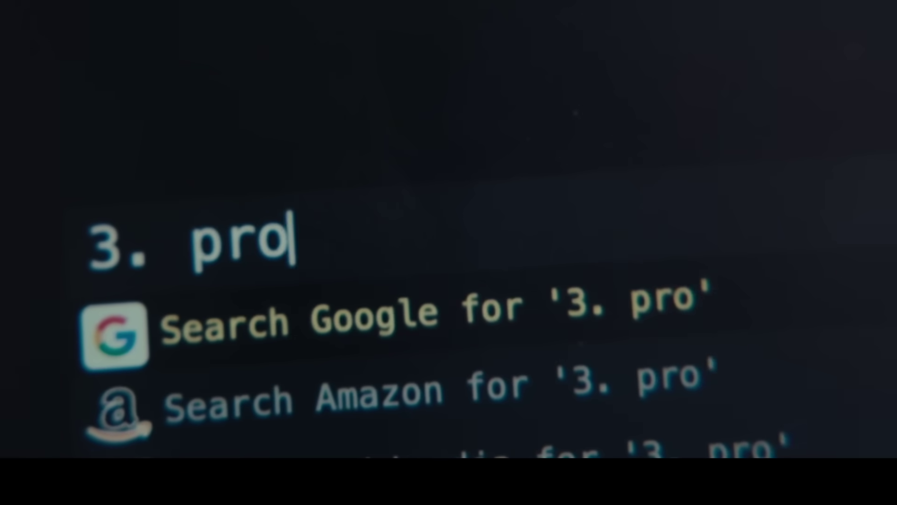
{"action": "type", "text": "ductivity apps"}
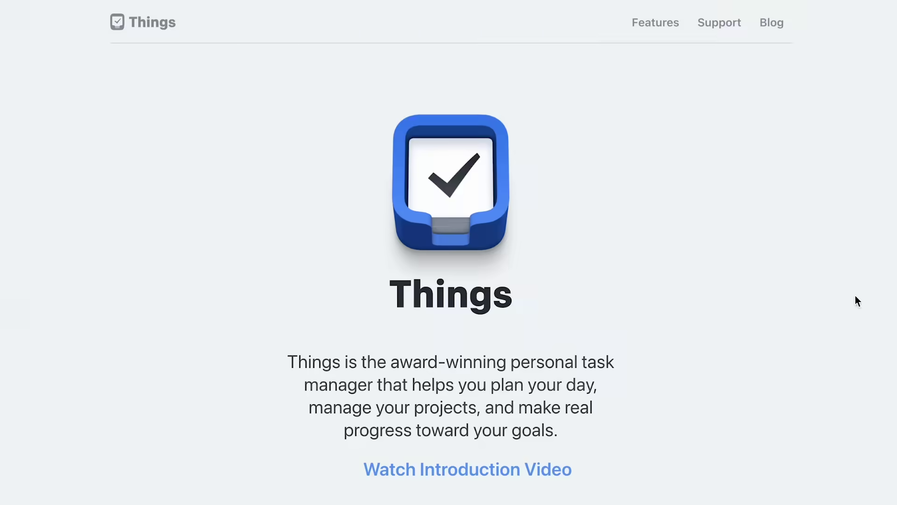
{"action": "scroll", "coordinate": [856, 296], "scroll_direction": "down", "scroll_amount": 10}
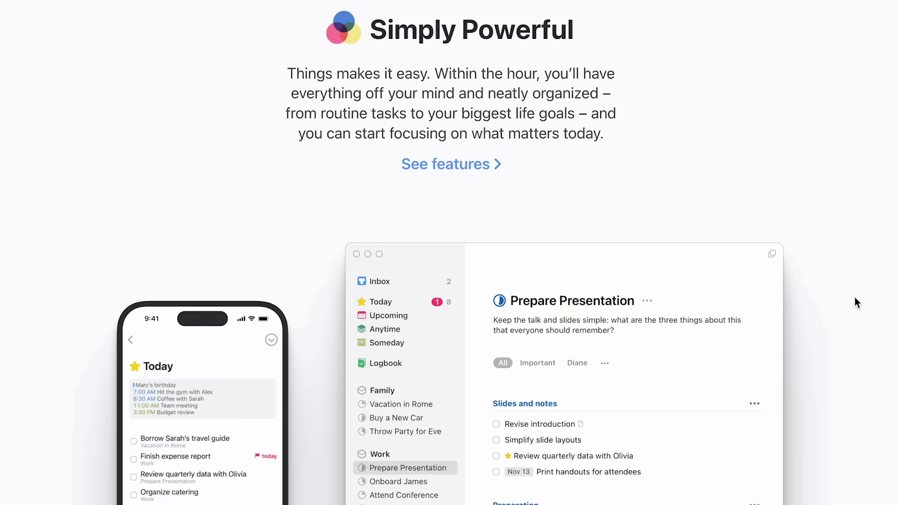
{"action": "scroll", "coordinate": [855, 301], "scroll_direction": "down", "scroll_amount": 20}
{"action": "scroll", "coordinate": [853, 305], "scroll_direction": "down", "scroll_amount": 10}
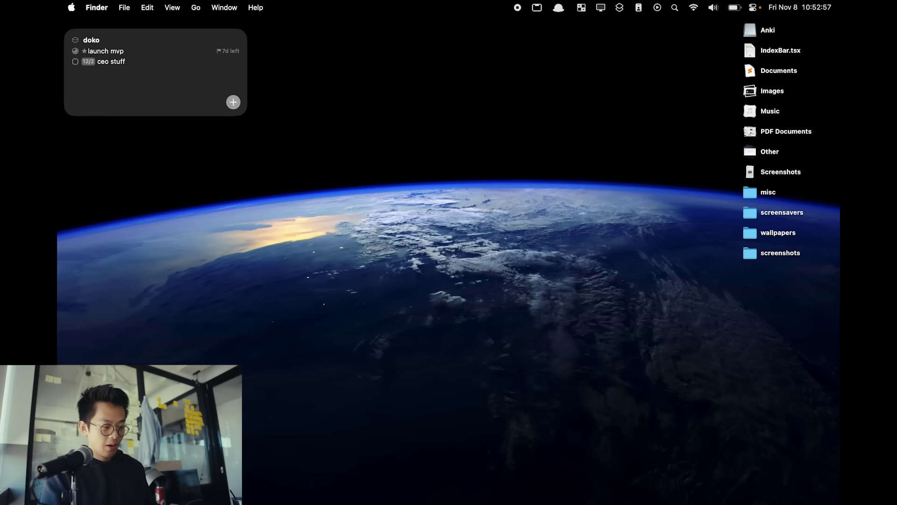
Quick-enter the to-do 'remember to subscribe' scheduled for Today
{"action": "key", "text": "ctrl+space"}
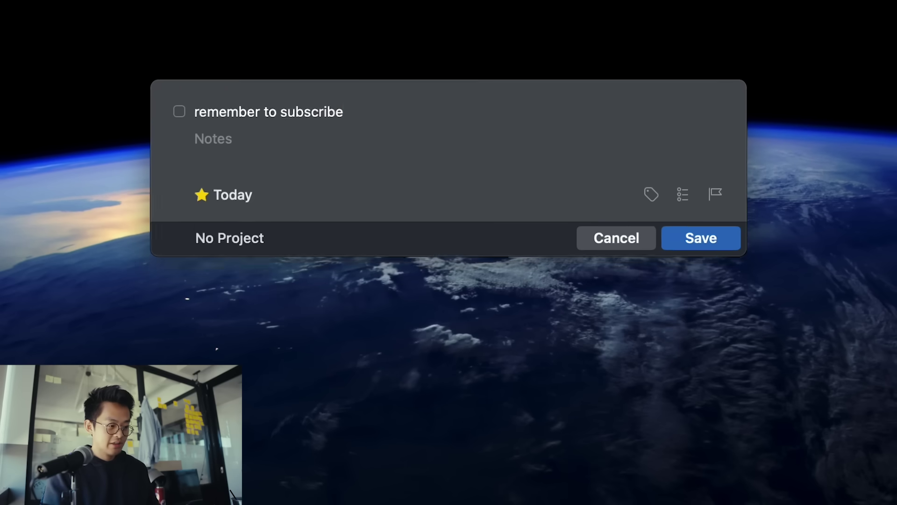
{"action": "key", "text": "Return"}
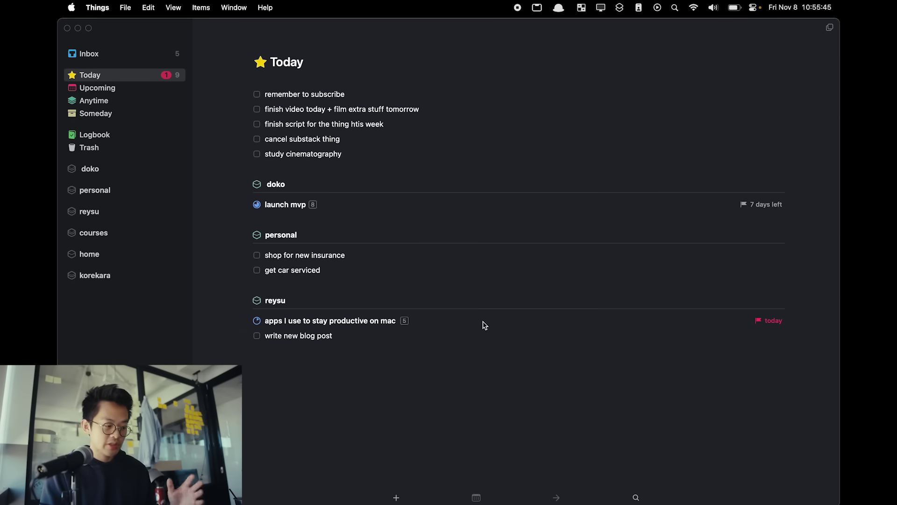
Open the 'launch mvp' project and scroll through its headings and to-dos
{"action": "left_click", "coordinate": [342, 209]}
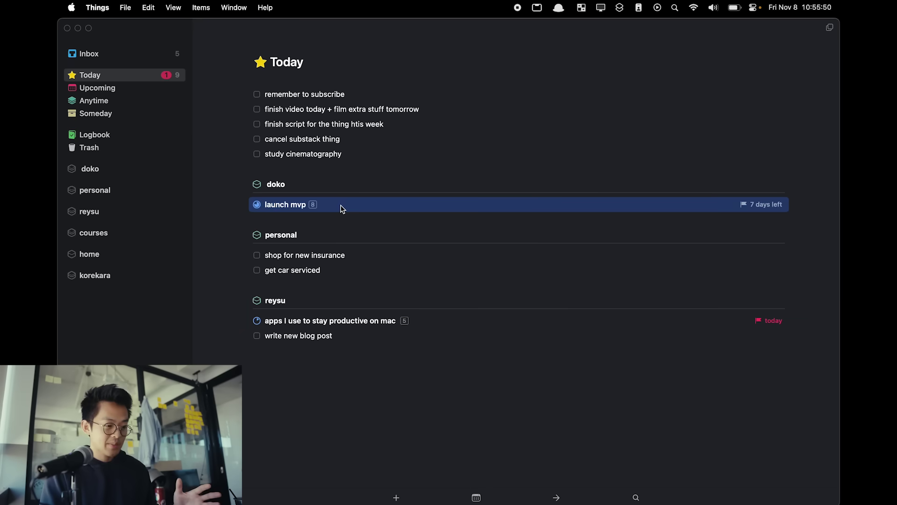
{"action": "double_click", "coordinate": [342, 208]}
{"action": "scroll", "coordinate": [240, 201], "scroll_direction": "down", "scroll_amount": 2}
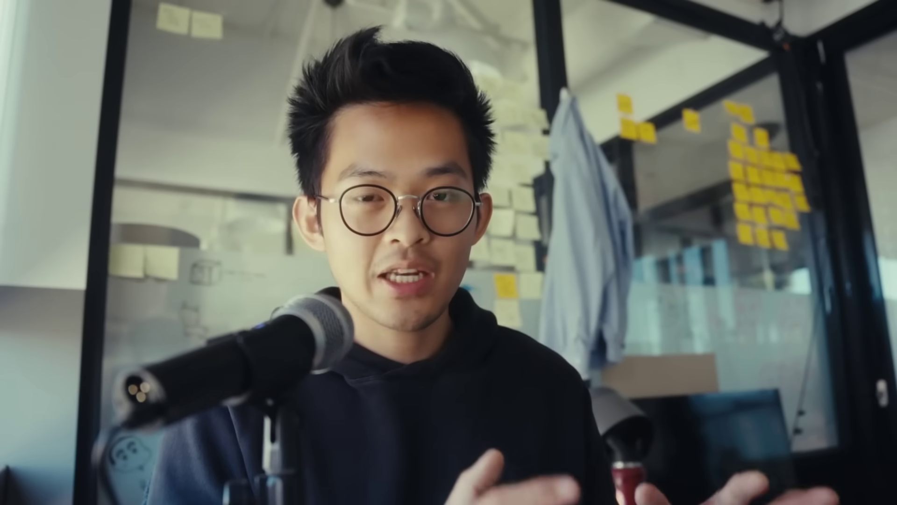
Scroll down through the Obsidian website
{"action": "scroll", "coordinate": [691, 392], "scroll_direction": "down", "scroll_amount": 20}
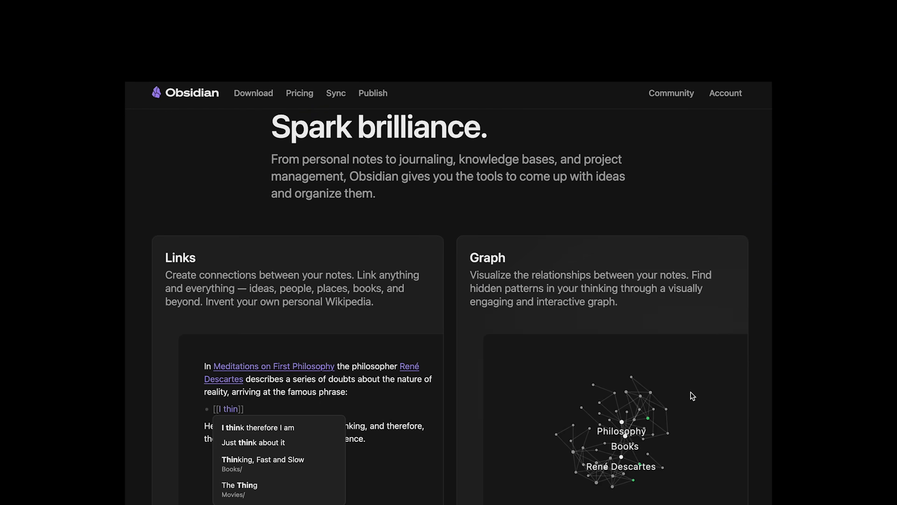
{"action": "scroll", "coordinate": [767, 404], "scroll_direction": "down", "scroll_amount": 7}
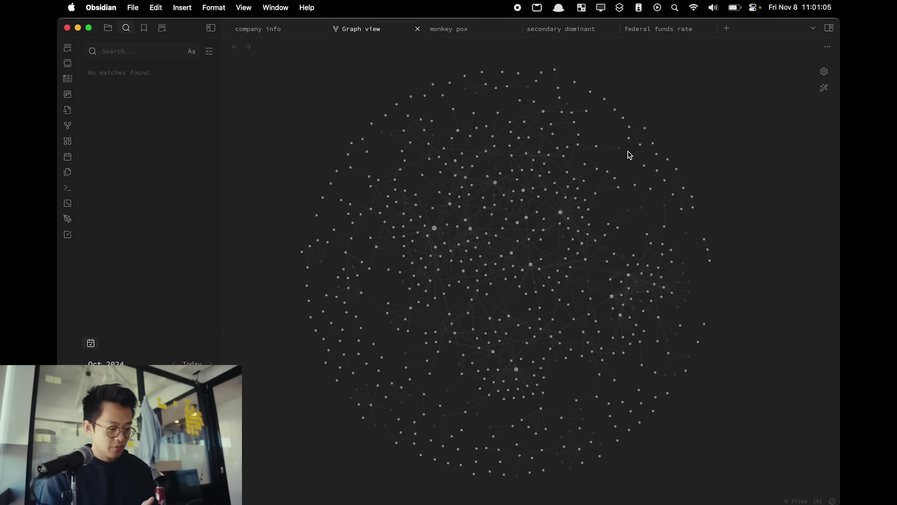
Create a new note linking to the 11-06-24 Wed and monkey pox notes
{"action": "key", "text": "super+n"}
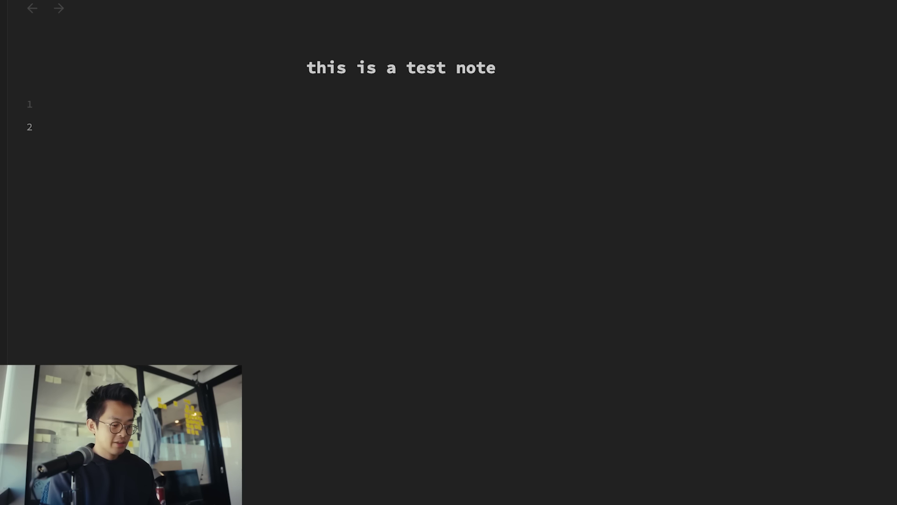
{"action": "type", "text": "11-06"}
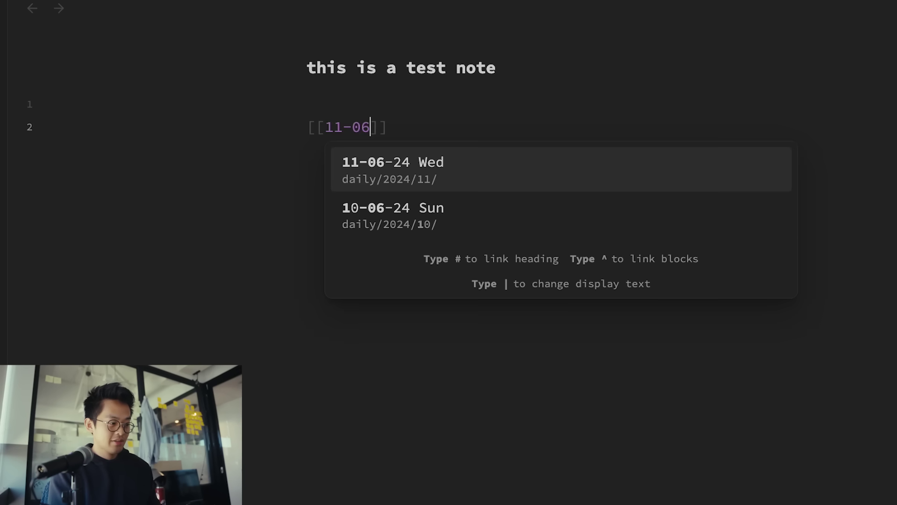
{"action": "key", "text": "Return"}
{"action": "key", "text": "Return"}
{"action": "type", "text": "[["}
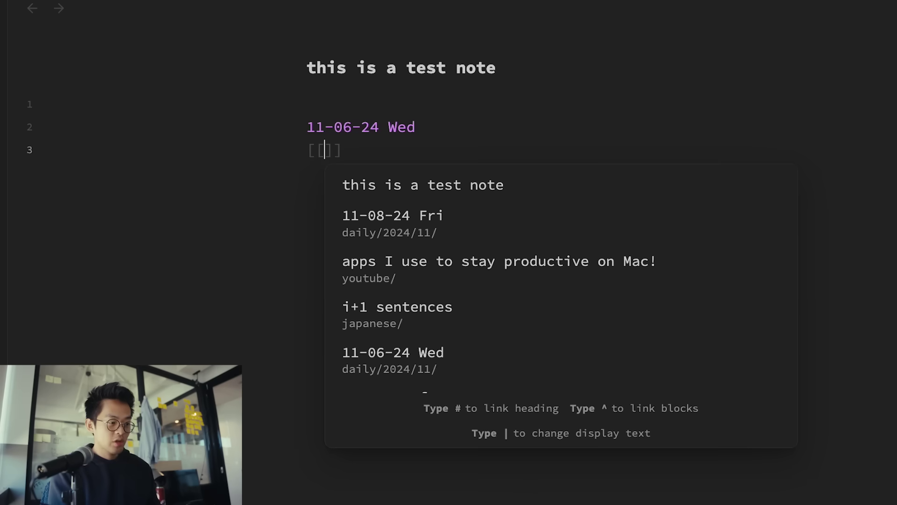
{"action": "type", "text": "monkey pox"}
{"action": "key", "text": "Return"}
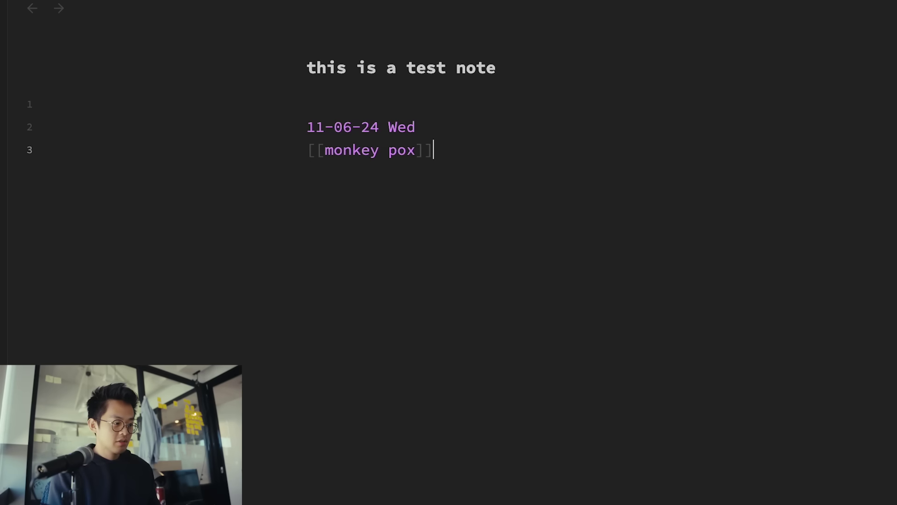
Follow the monkey pox link, then move through tabs to the federal funds rate note
{"action": "key", "text": "alt+Return"}
{"action": "scroll", "coordinate": [449, 252], "scroll_direction": "down", "scroll_amount": 10}
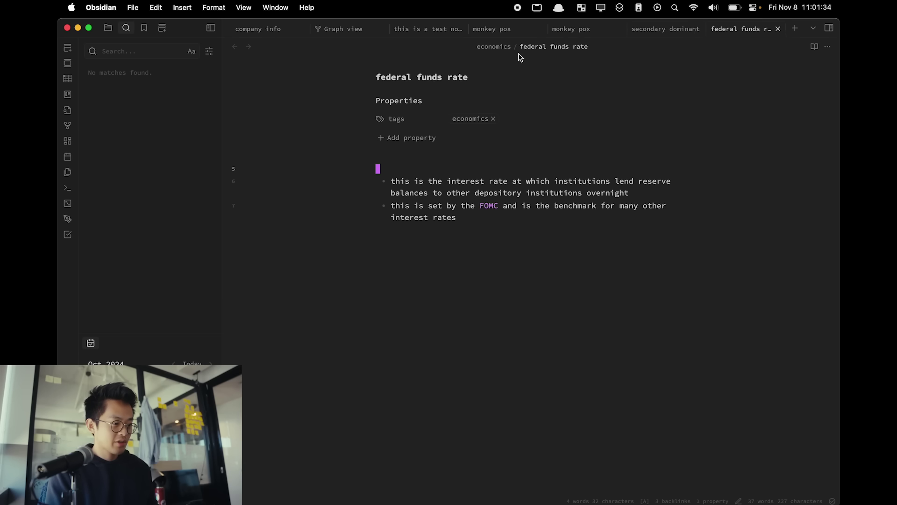
{"action": "key", "text": "ctrl+shift+Tab"}
{"action": "key", "text": "ctrl+Tab"}
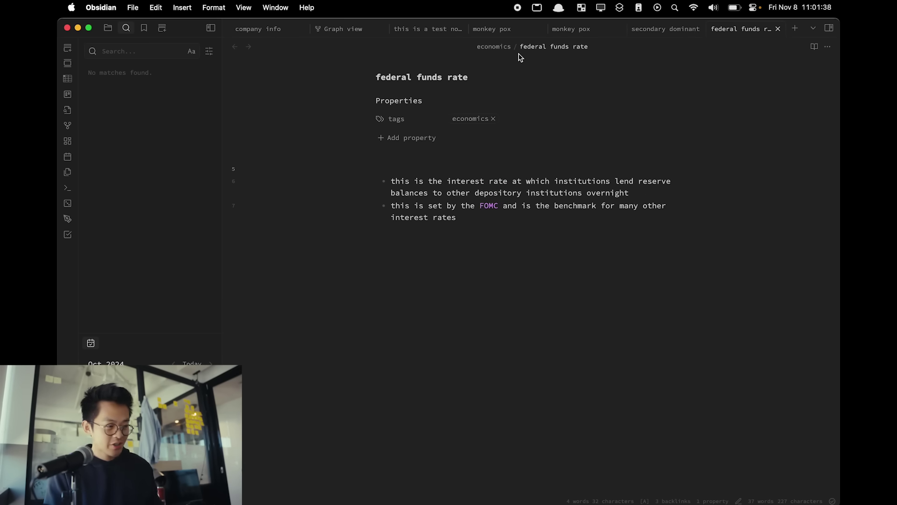
{"action": "key", "text": "super+2"}
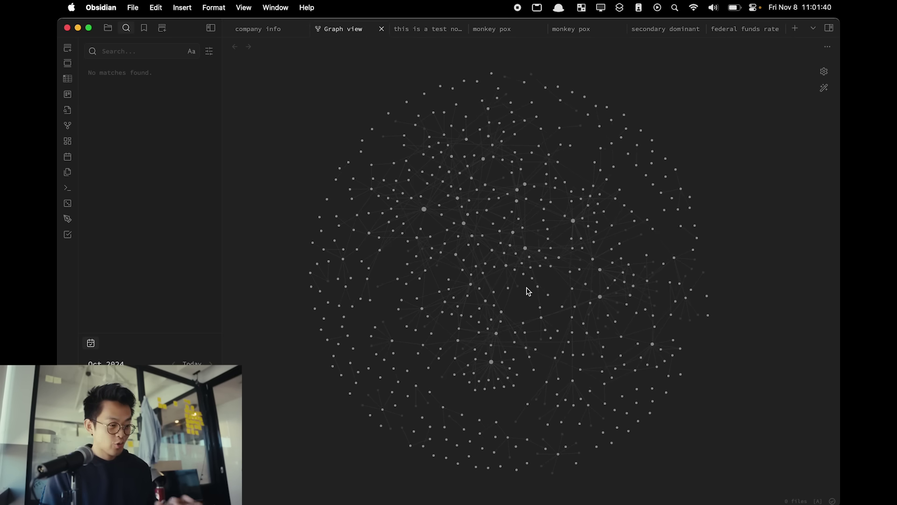
{"action": "scroll", "coordinate": [528, 291], "scroll_direction": "up", "scroll_amount": 5}
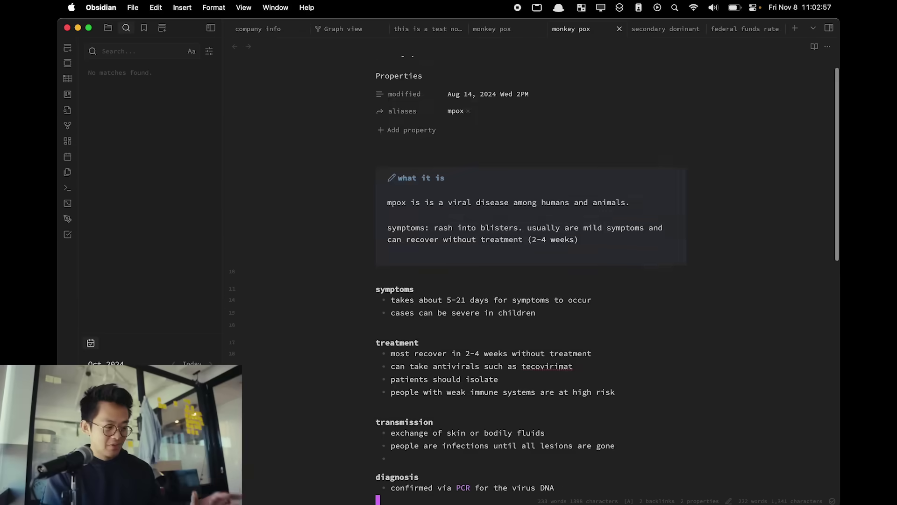
{"action": "scroll", "coordinate": [538, 281], "scroll_direction": "down", "scroll_amount": 10}
{"action": "key", "text": "Up"}
{"action": "key", "text": "Up"}
{"action": "key", "text": "Up"}
{"action": "key", "text": "Up"}
{"action": "key", "text": "Up"}
{"action": "key", "text": "Up"}
{"action": "key", "text": "Up"}
{"action": "key", "text": "Up"}
{"action": "key", "text": "Up"}
{"action": "key", "text": "Up"}
{"action": "key", "text": "Up"}
{"action": "key", "text": "Up"}
{"action": "key", "text": "Up"}
{"action": "key", "text": "Up"}
{"action": "key", "text": "Up"}
{"action": "key", "text": "Up"}
{"action": "key", "text": "Up"}
{"action": "key", "text": "Up"}
{"action": "key", "text": "Up"}
{"action": "key", "text": "Up"}
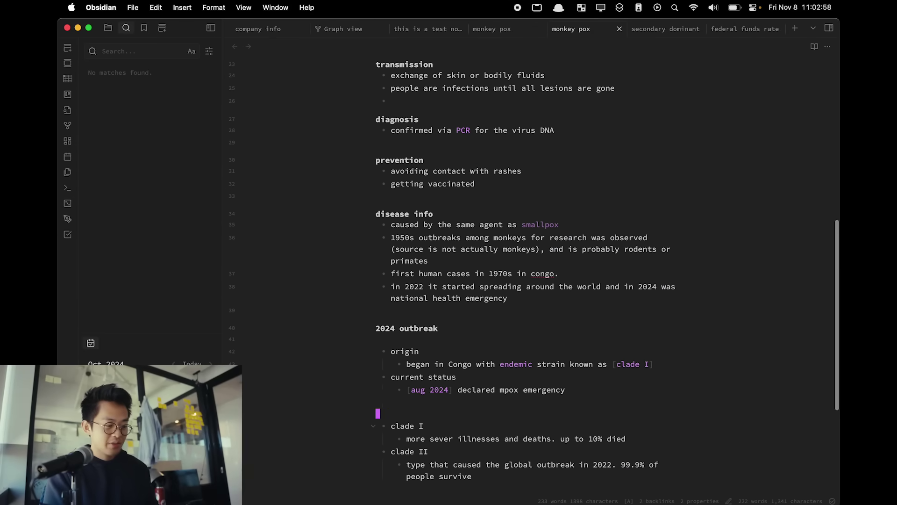
{"action": "key", "text": "ctrl+Tab"}
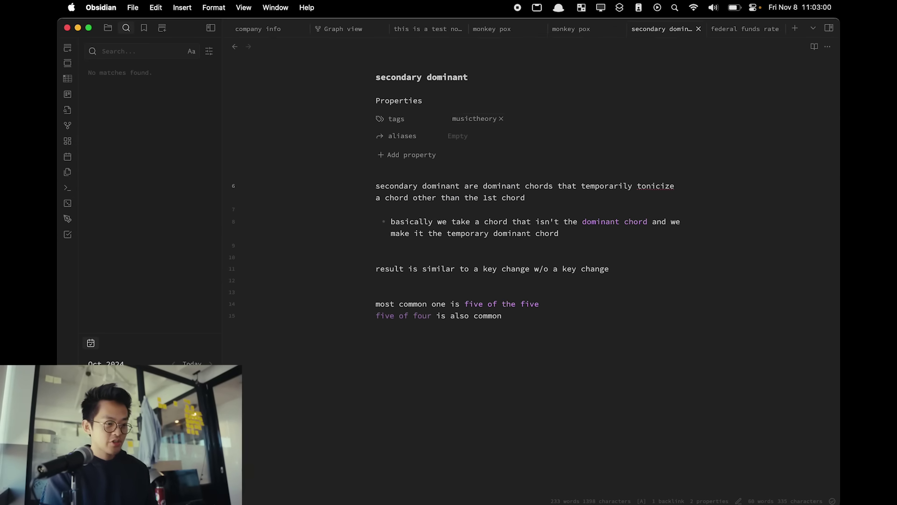
{"action": "key", "text": "ctrl+Tab"}
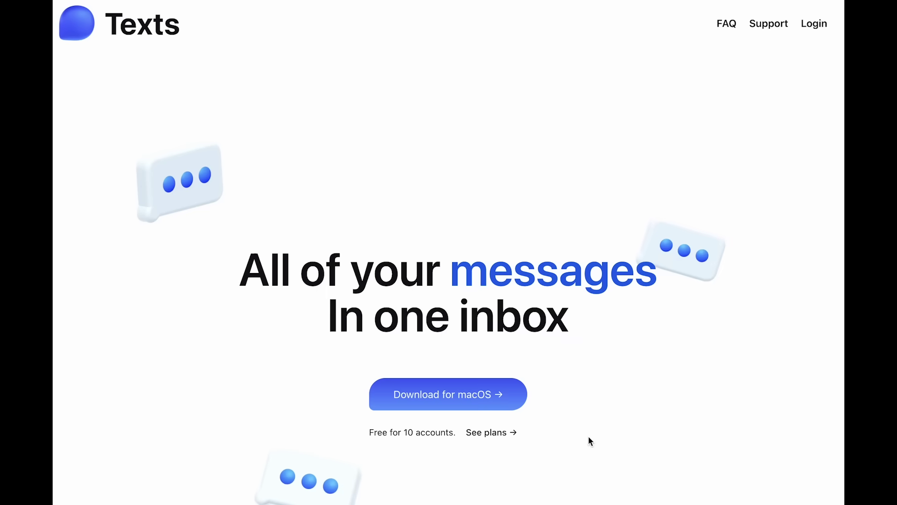
Scroll the Texts landing page, then enter 'bonus programmer apps' for the next section
{"action": "scroll", "coordinate": [588, 436], "scroll_direction": "down", "scroll_amount": 10}
{"action": "scroll", "coordinate": [588, 448], "scroll_direction": "down", "scroll_amount": 13}
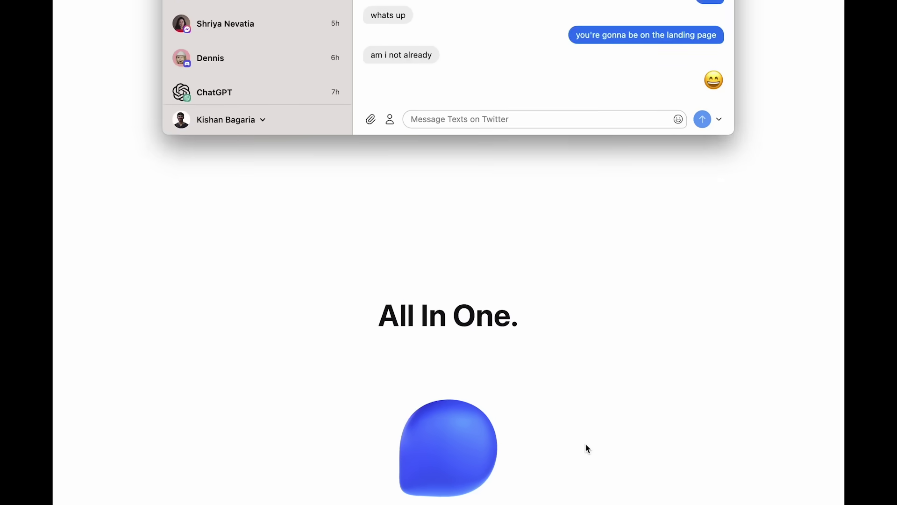
{"action": "scroll", "coordinate": [587, 448], "scroll_direction": "down", "scroll_amount": 15}
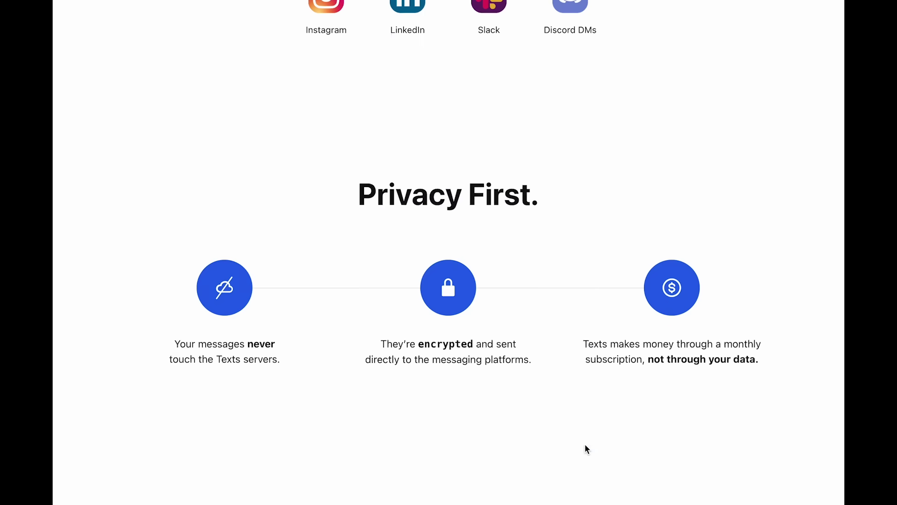
{"action": "scroll", "coordinate": [587, 450], "scroll_direction": "down", "scroll_amount": 10}
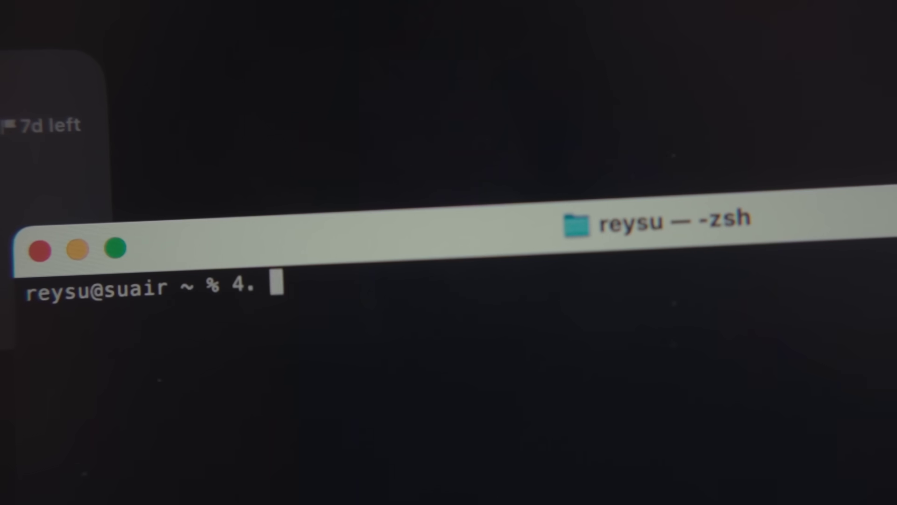
{"action": "type", "text": "bonus programmer apps"}
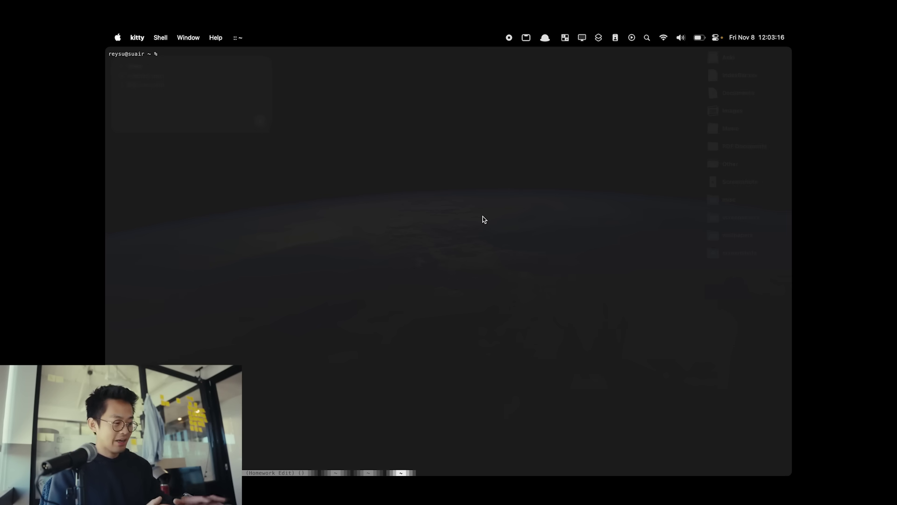
Start tmux and split it into a left pane plus stacked right panes
{"action": "type", "text": "ux"}
{"action": "key", "text": "Return"}
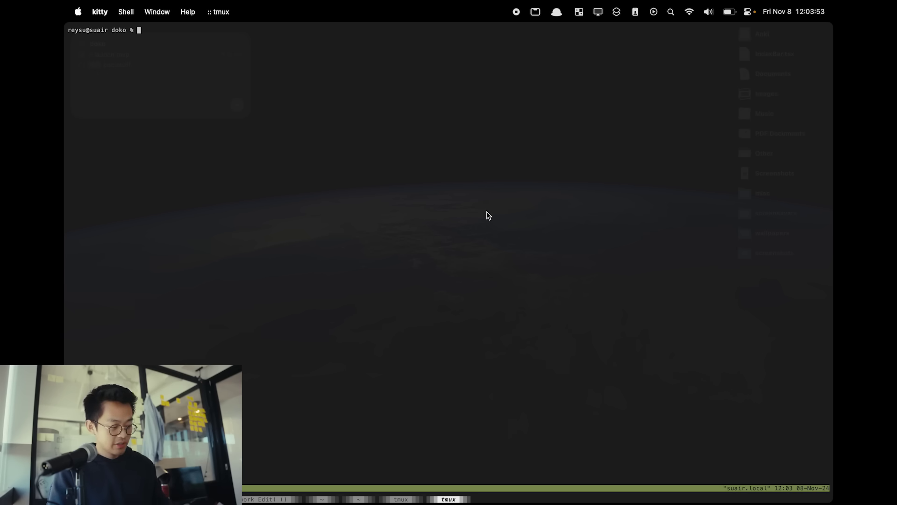
{"action": "key", "text": "ctrl+b"}
{"action": "key", "text": "percent"}
{"action": "key", "text": "ctrl+b"}
{"action": "key", "text": "quotedbl"}
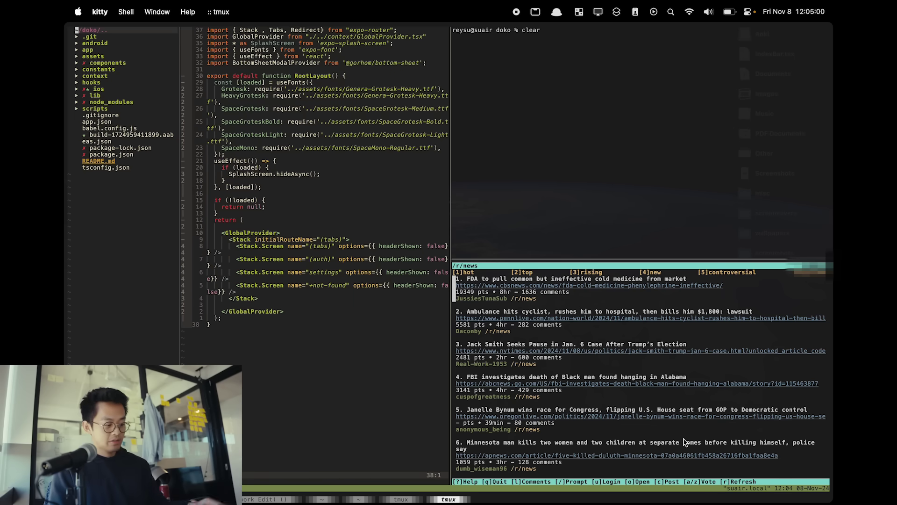
Hide the editor's file tree and select code blocks line by line
{"action": "key", "text": "ctrl+n"}
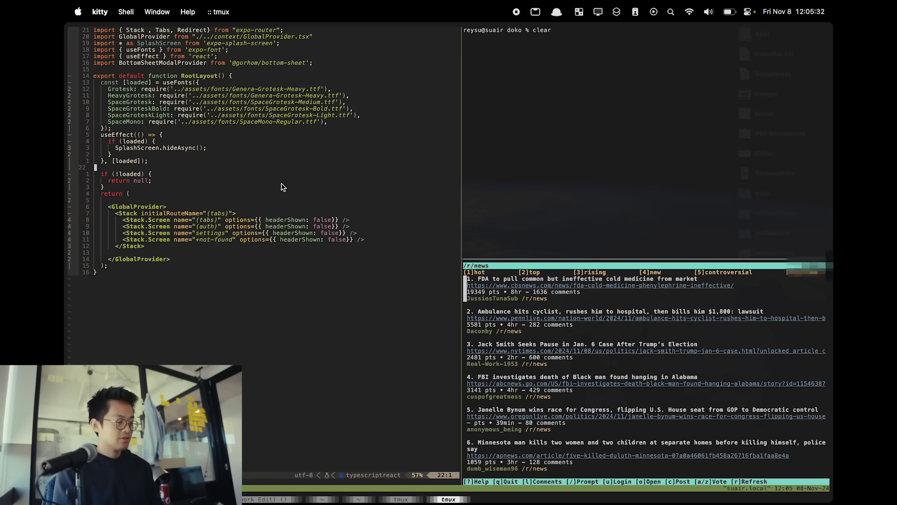
{"action": "key", "text": "g"}
{"action": "key", "text": "g"}
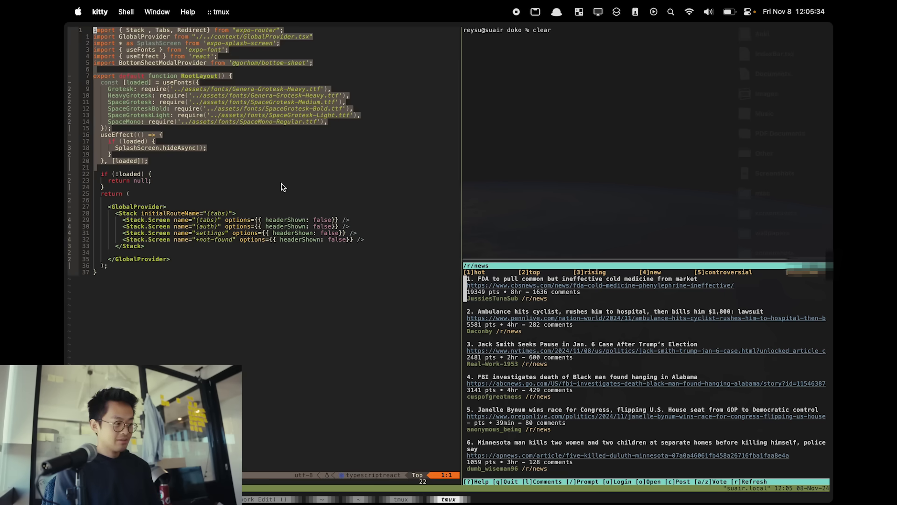
{"action": "key", "text": "y"}
{"action": "key", "text": "braceright"}
{"action": "key", "text": "shift+v"}
{"action": "key", "text": "braceright"}
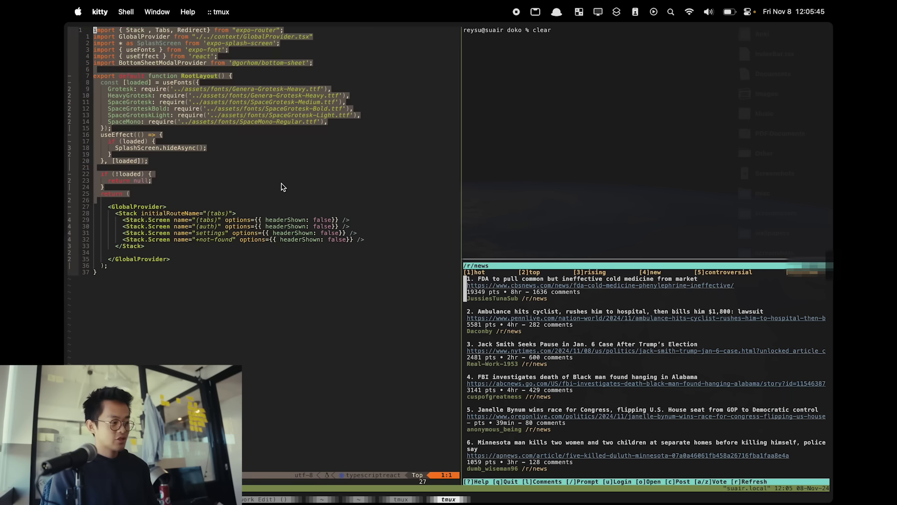
Clear the selection and jump to line 35
{"action": "key", "text": "Escape"}
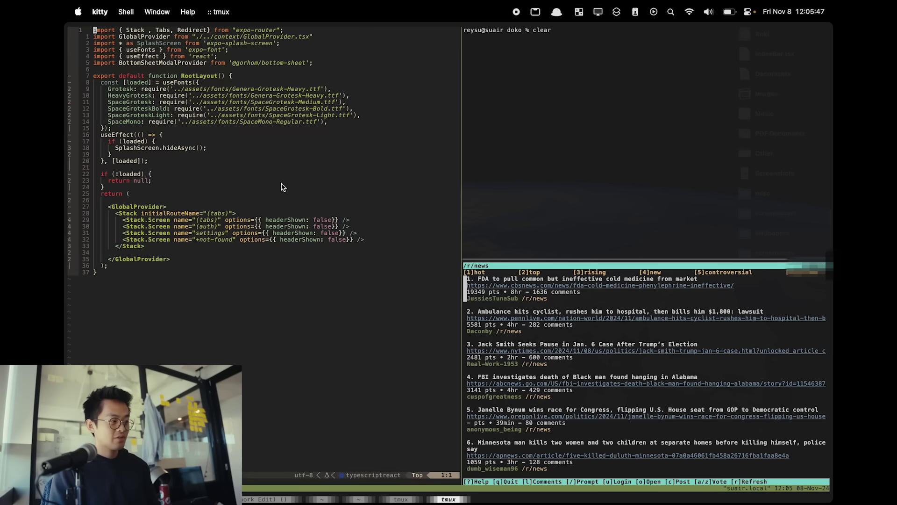
{"action": "key", "text": "3"}
{"action": "key", "text": "4"}
{"action": "key", "text": "j"}
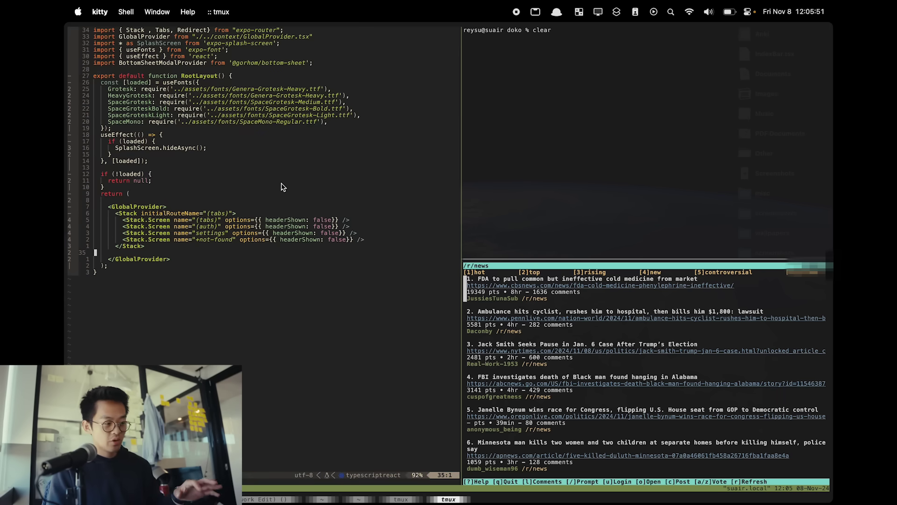